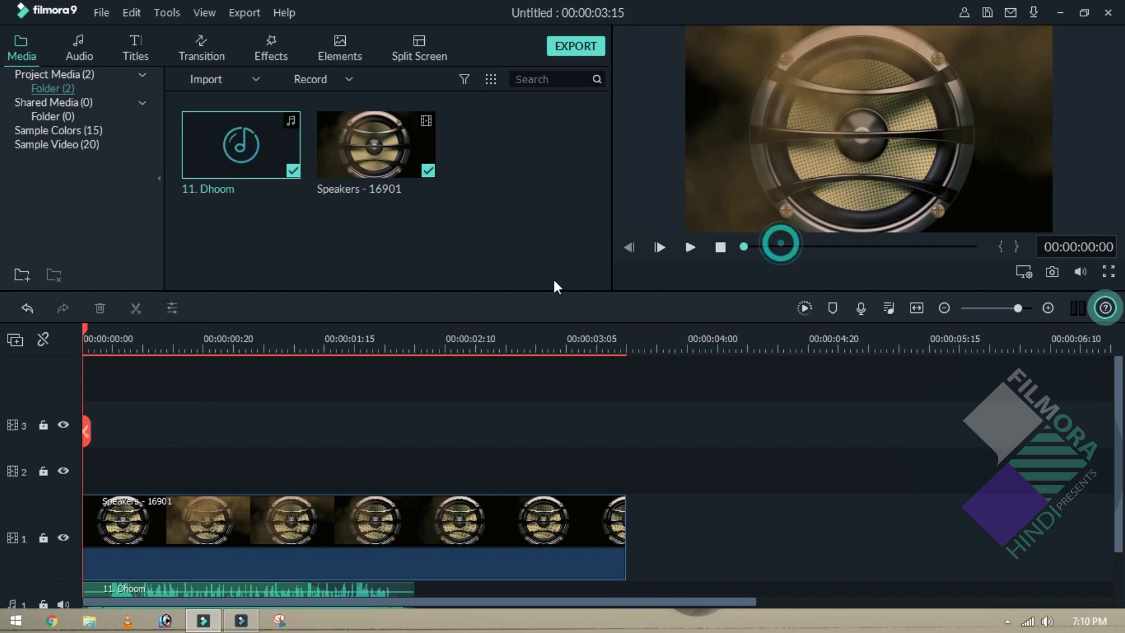
- Preview the Speakers - 16901 source clip from the project media
{"action": "double_click", "coordinate": [371, 162]}
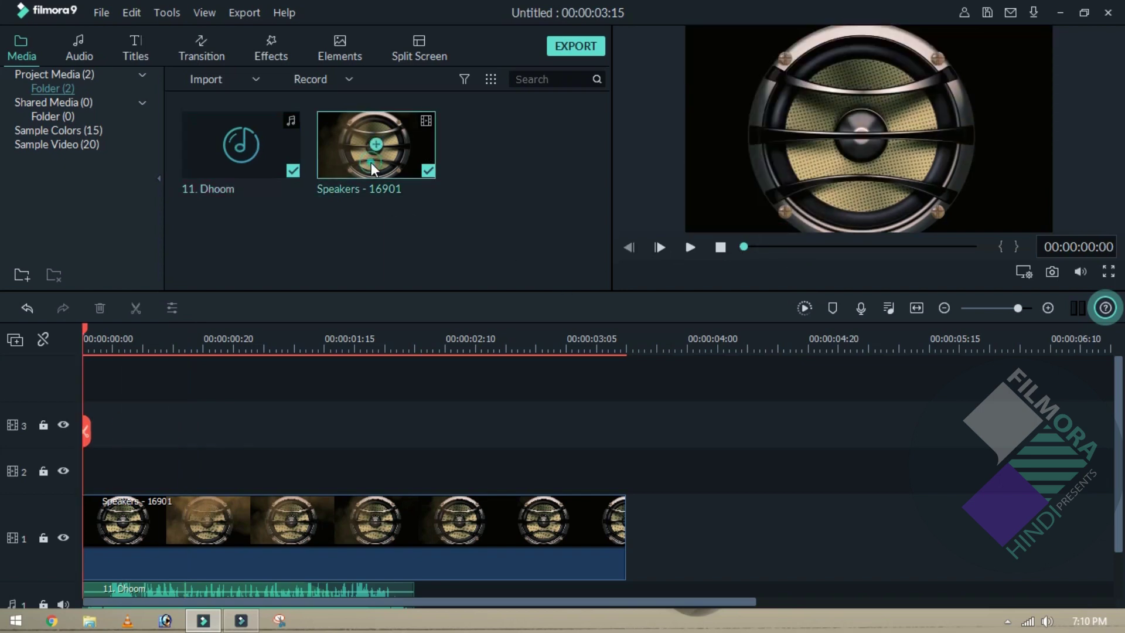
{"action": "key", "text": "space"}
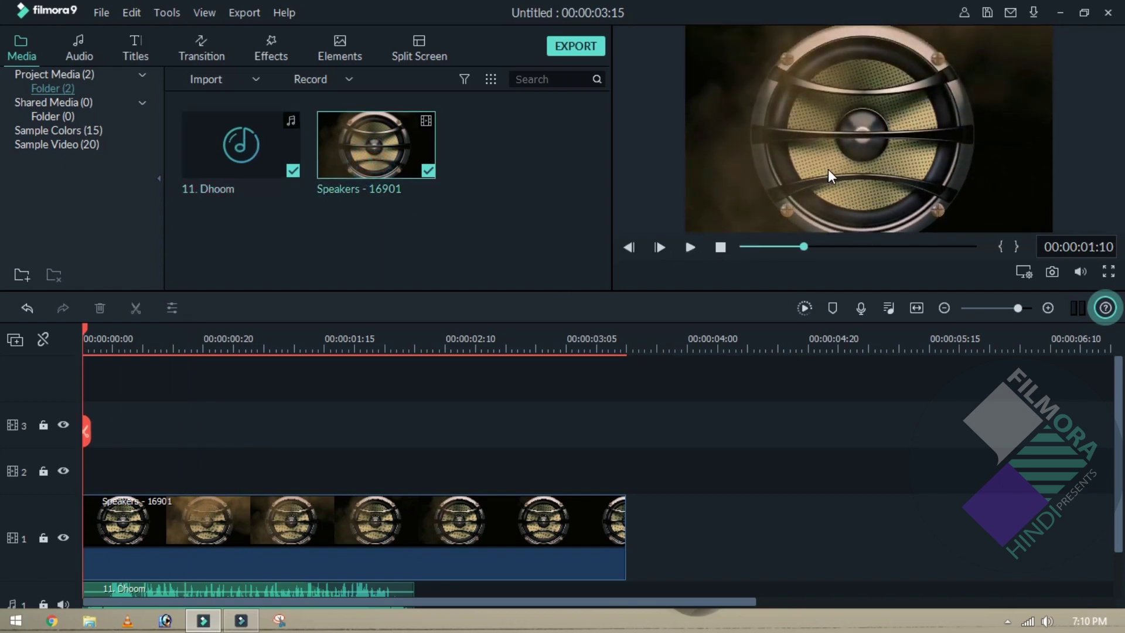
{"action": "left_click", "coordinate": [758, 248]}
{"action": "left_click", "coordinate": [696, 248]}
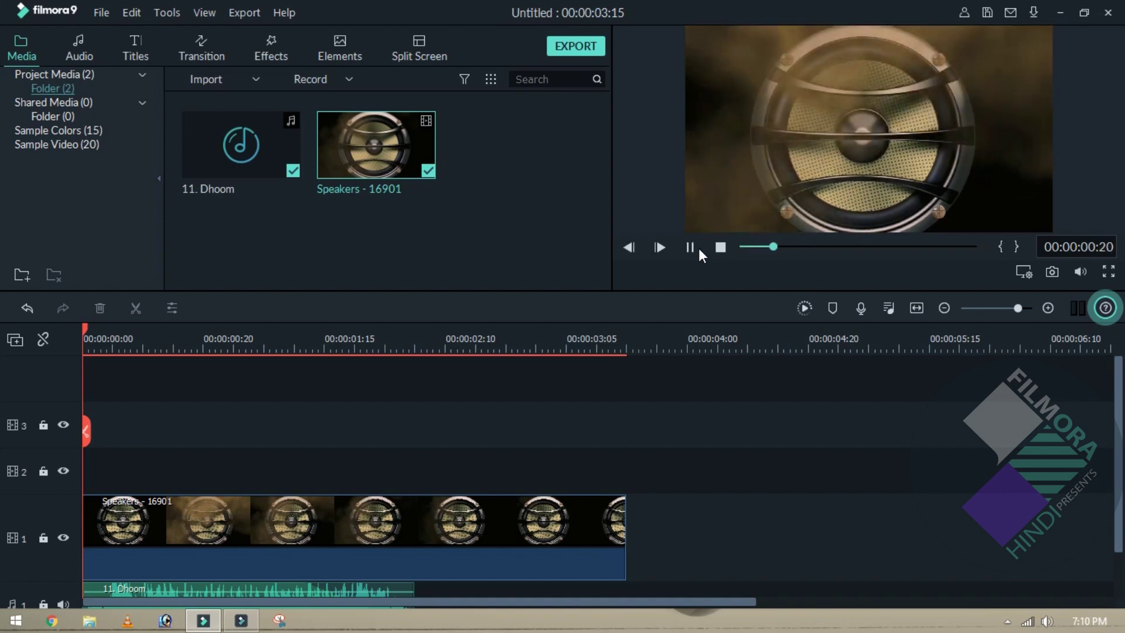
{"action": "left_click", "coordinate": [697, 248]}
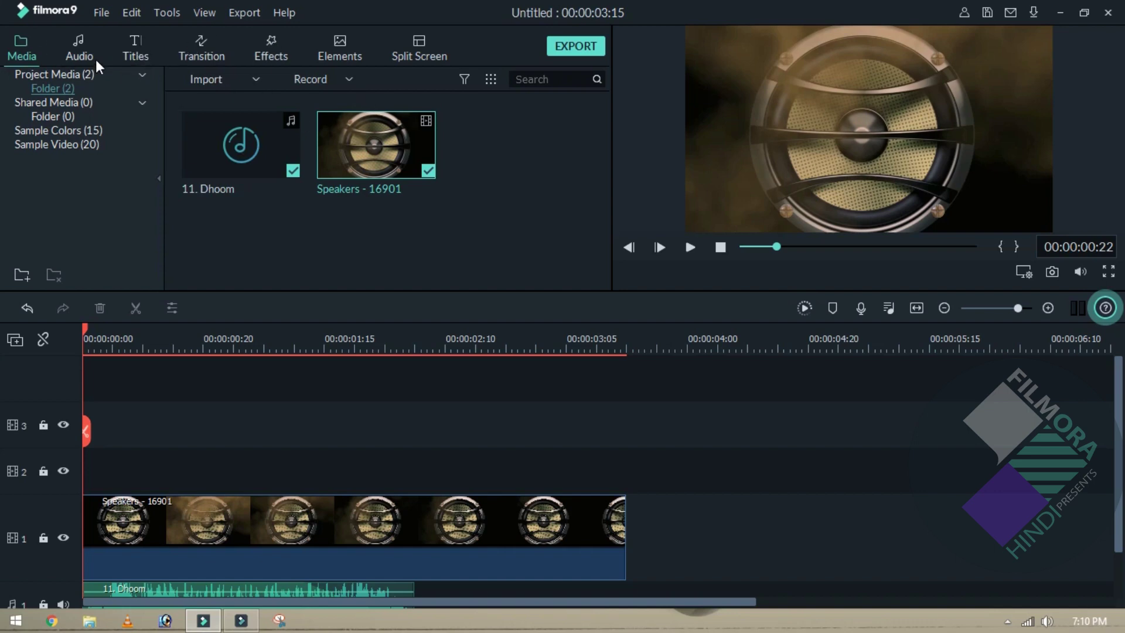
- Place the Lower Third 3 title on track 2 near the speaker clip's start and delete its red bar image in the advanced text editor
{"action": "left_click", "coordinate": [136, 47]}
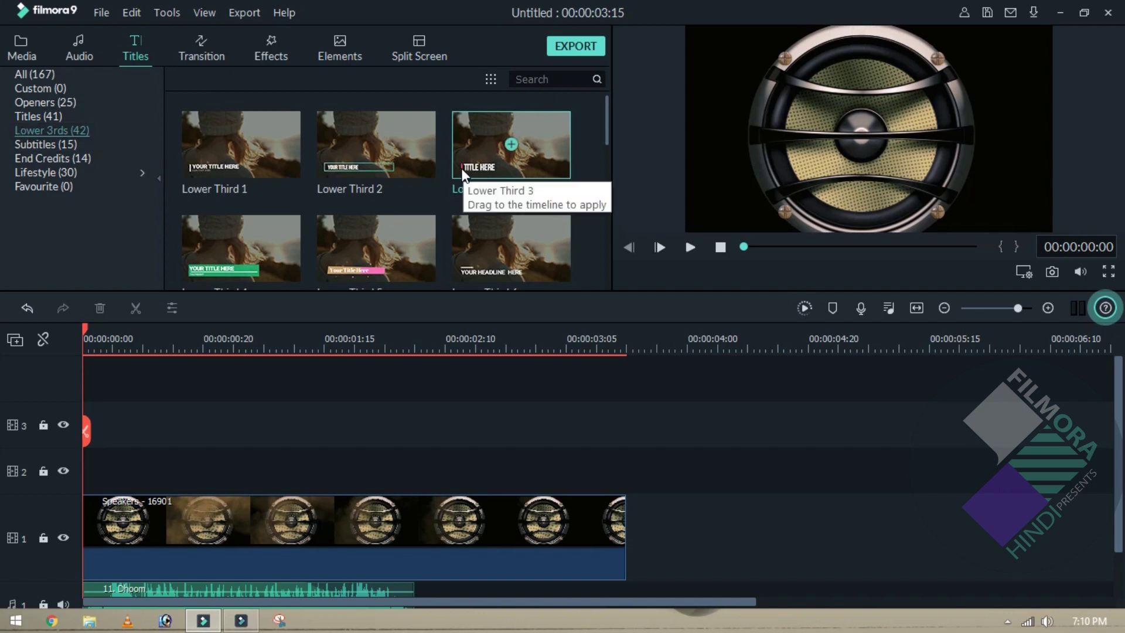
{"action": "left_click_drag", "start_coordinate": [458, 157], "coordinate": [97, 459]}
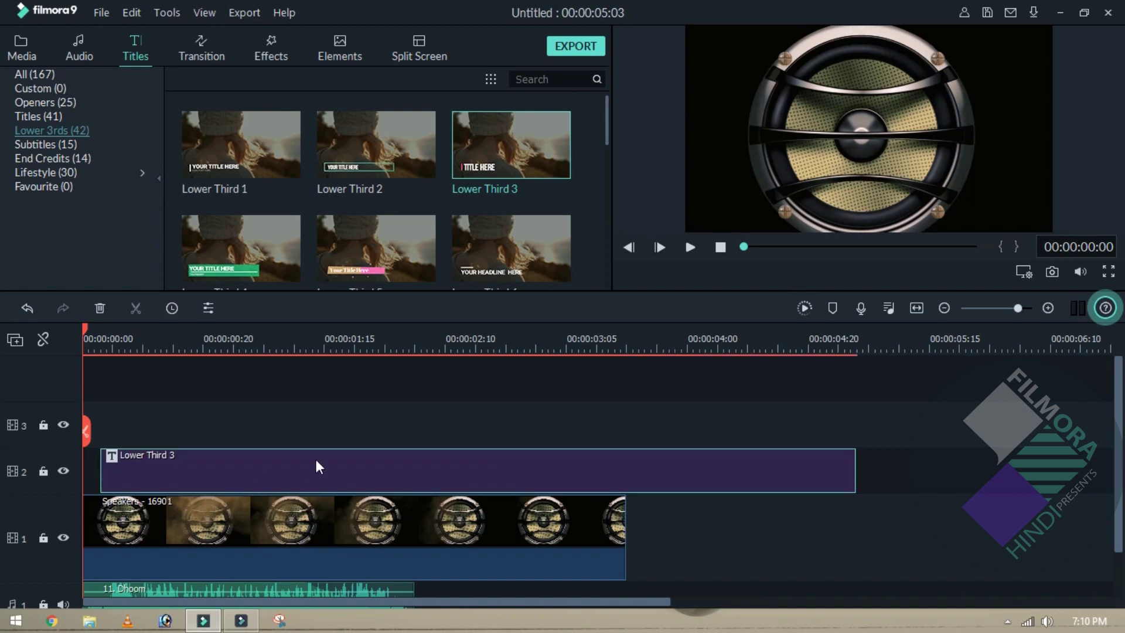
{"action": "double_click", "coordinate": [315, 459]}
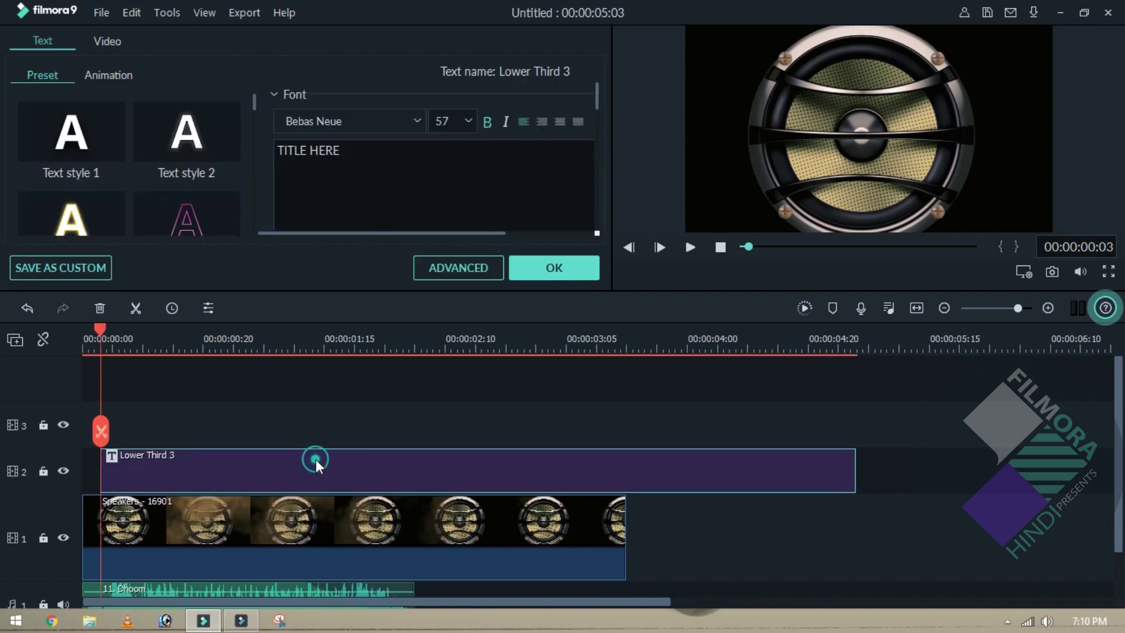
{"action": "left_click", "coordinate": [462, 266]}
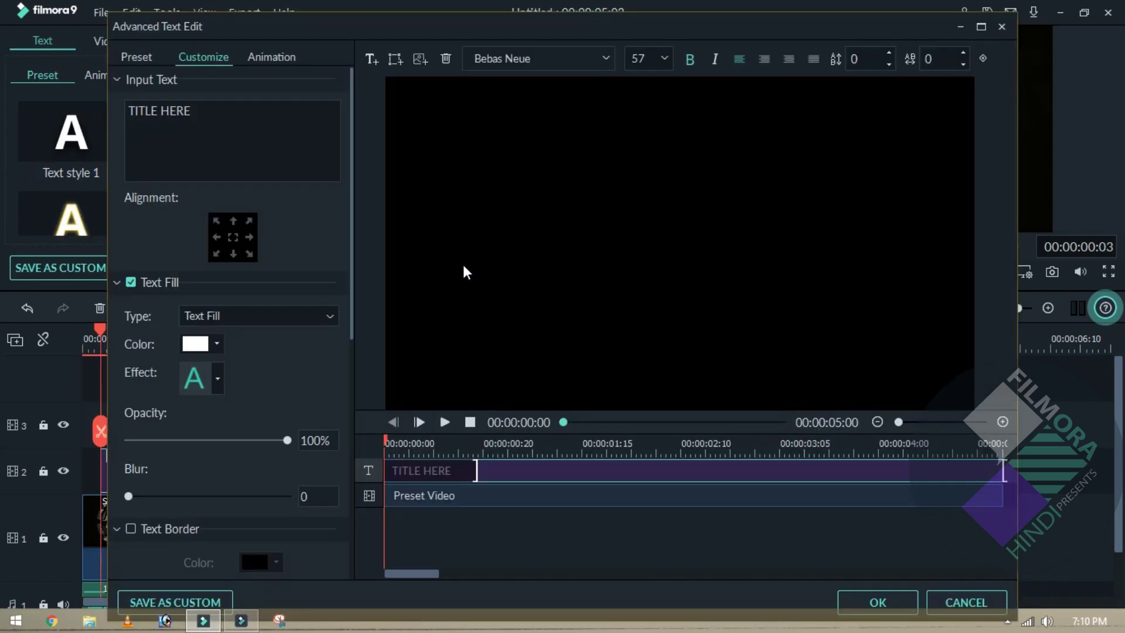
{"action": "left_click", "coordinate": [433, 361]}
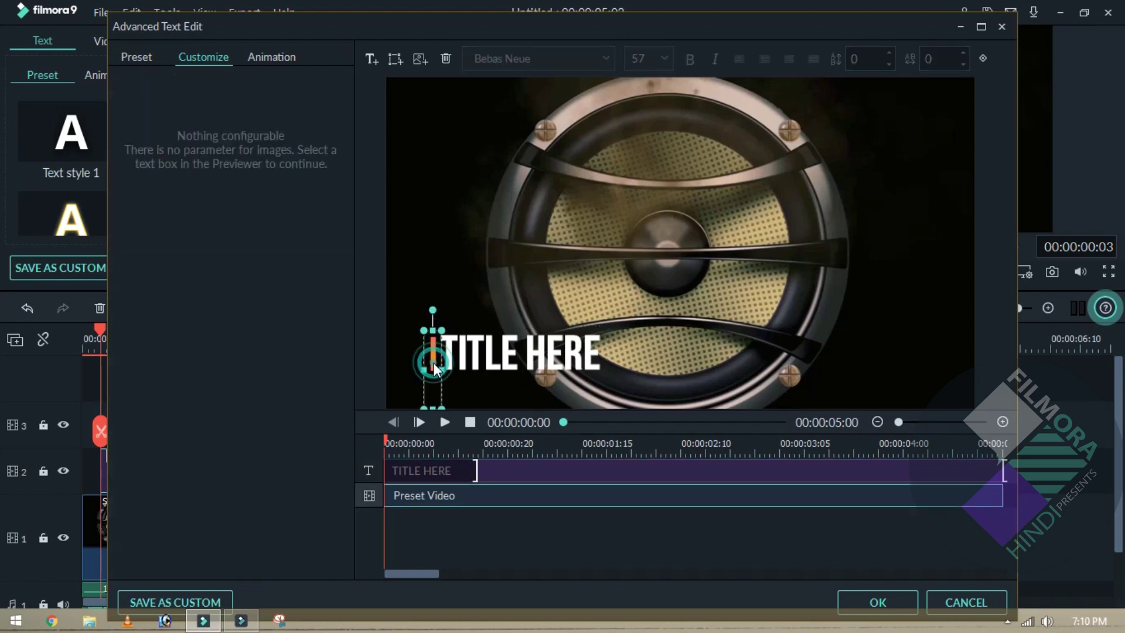
{"action": "left_click", "coordinate": [446, 59]}
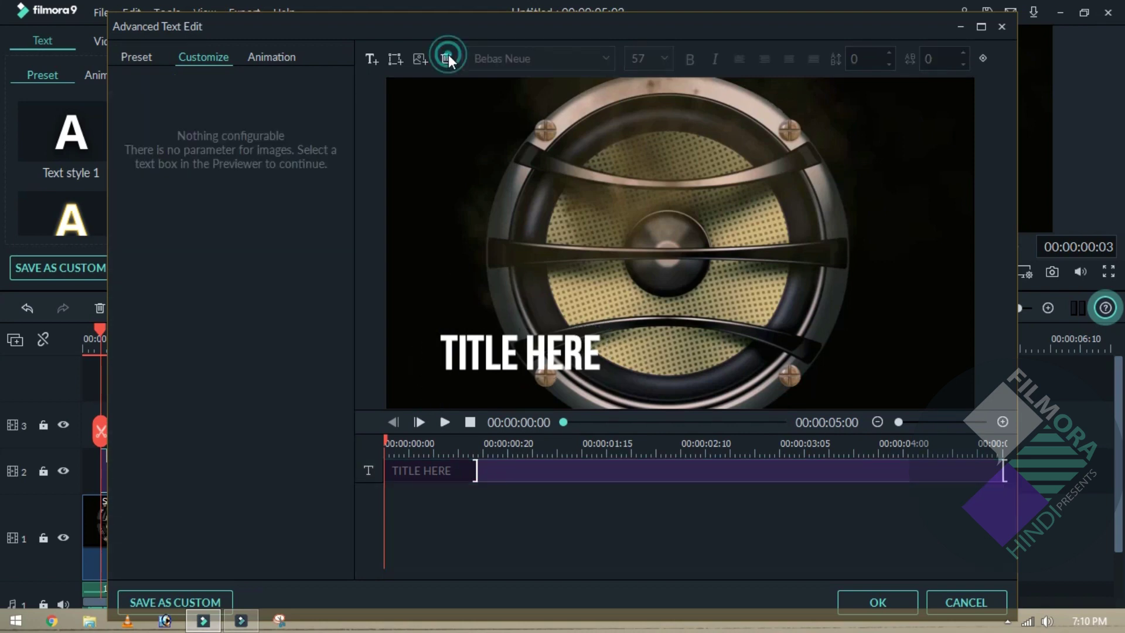
- Replace the TITLE HERE placeholder text with BOOM
{"action": "left_click", "coordinate": [477, 355]}
{"action": "left_click", "coordinate": [221, 119]}
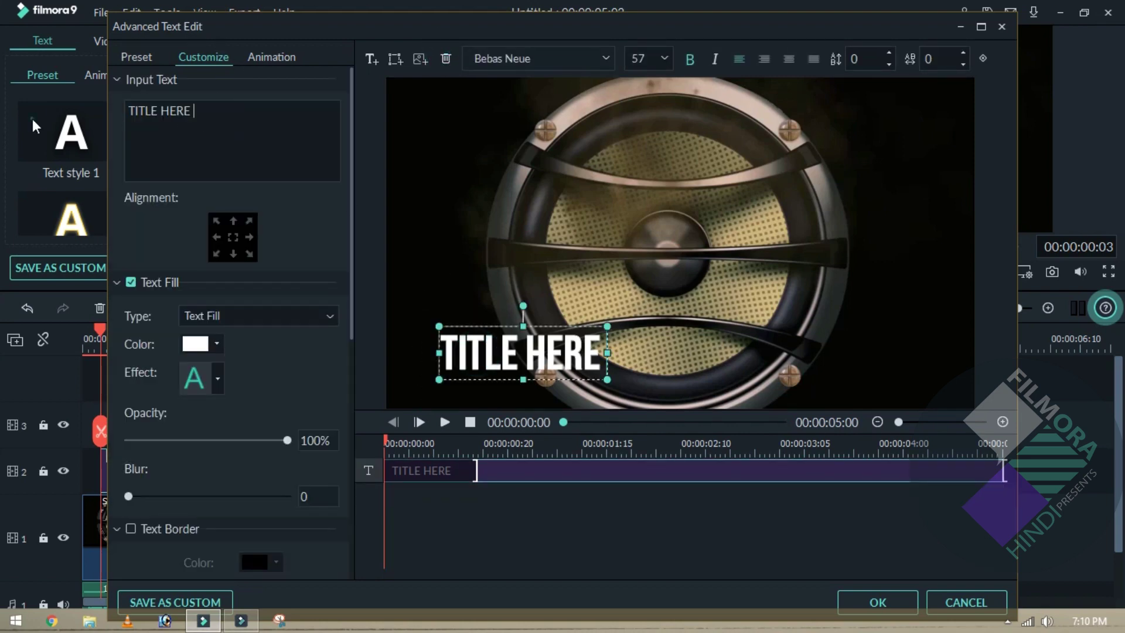
{"action": "triple_click", "coordinate": [198, 111]}
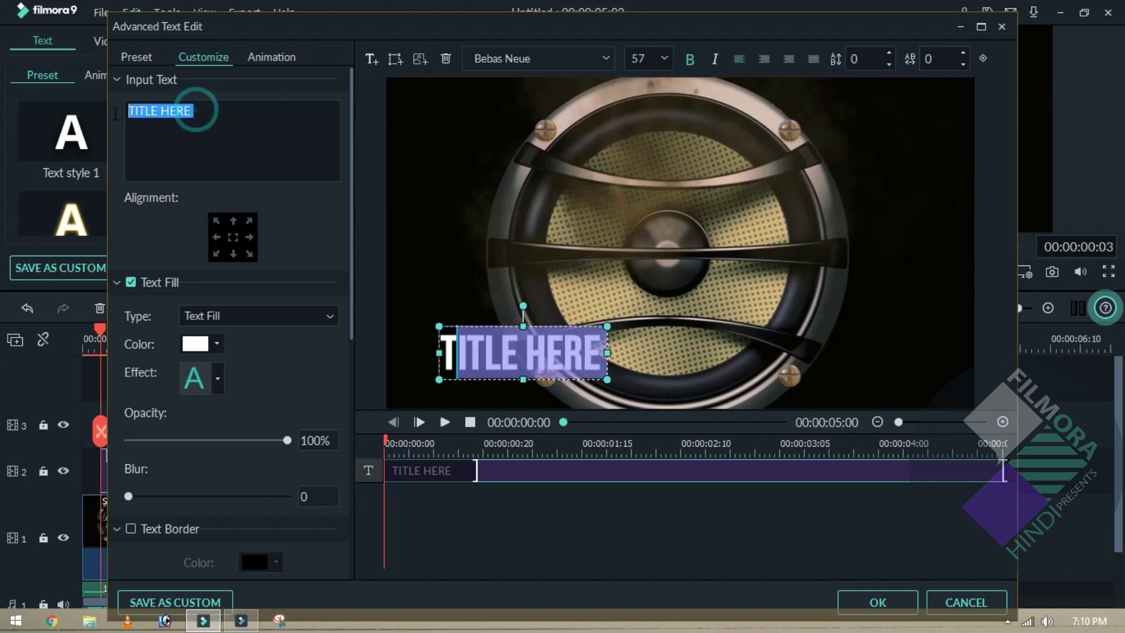
{"action": "type", "text": "BOOM"}
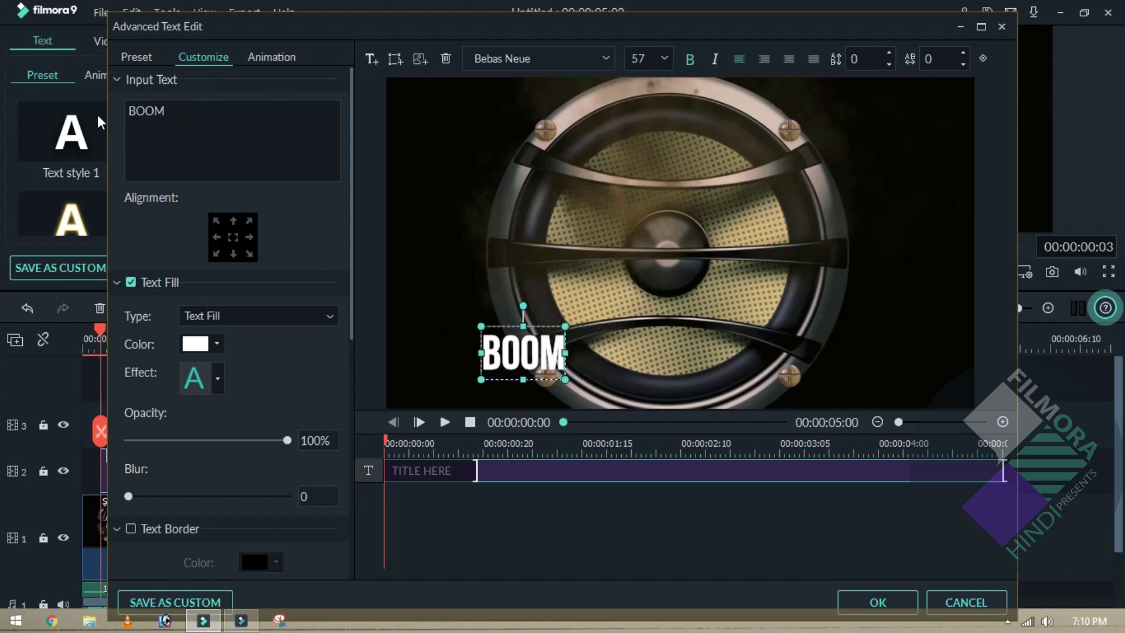
{"action": "type", "text": "!"}
{"action": "key", "text": "BackSpace"}
- Set the BOOM text's font to Impact at size 220 and move it to the lower centre of the video frame
{"action": "left_click", "coordinate": [520, 59]}
{"action": "type", "text": "IMPact"}
{"action": "key", "text": "Return"}
{"action": "left_click", "coordinate": [640, 59]}
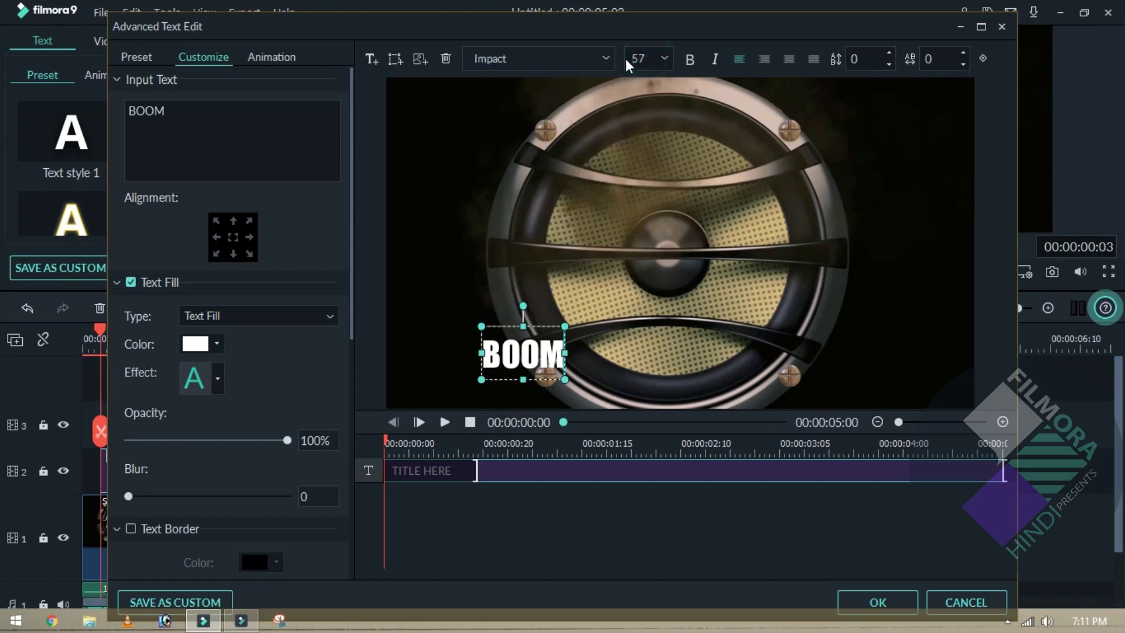
{"action": "double_click", "coordinate": [638, 59]}
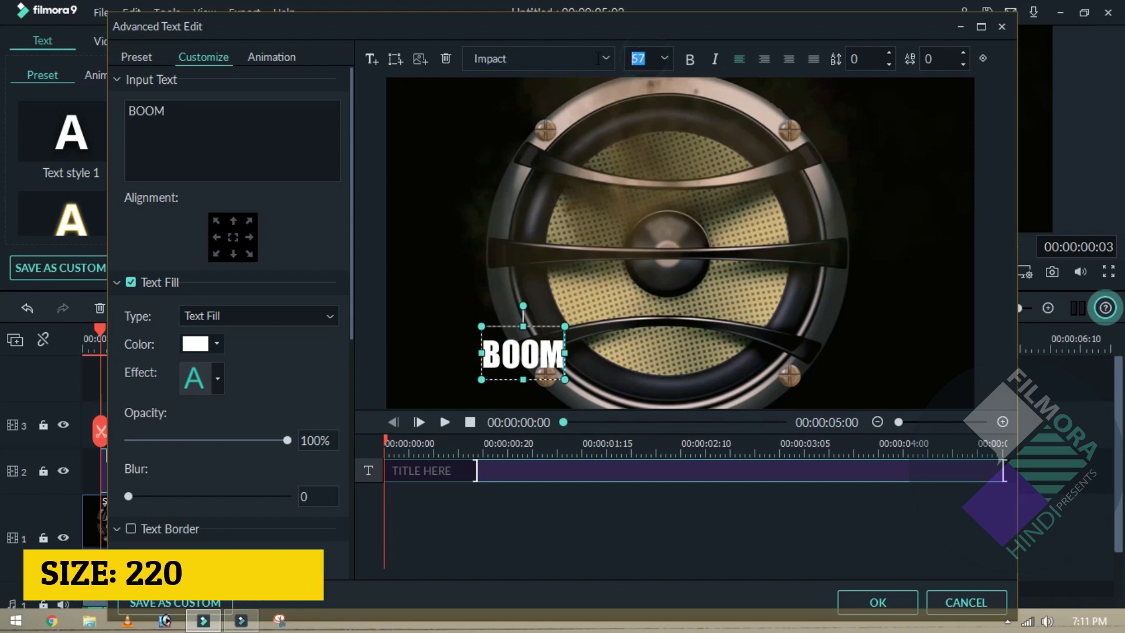
{"action": "type", "text": "220"}
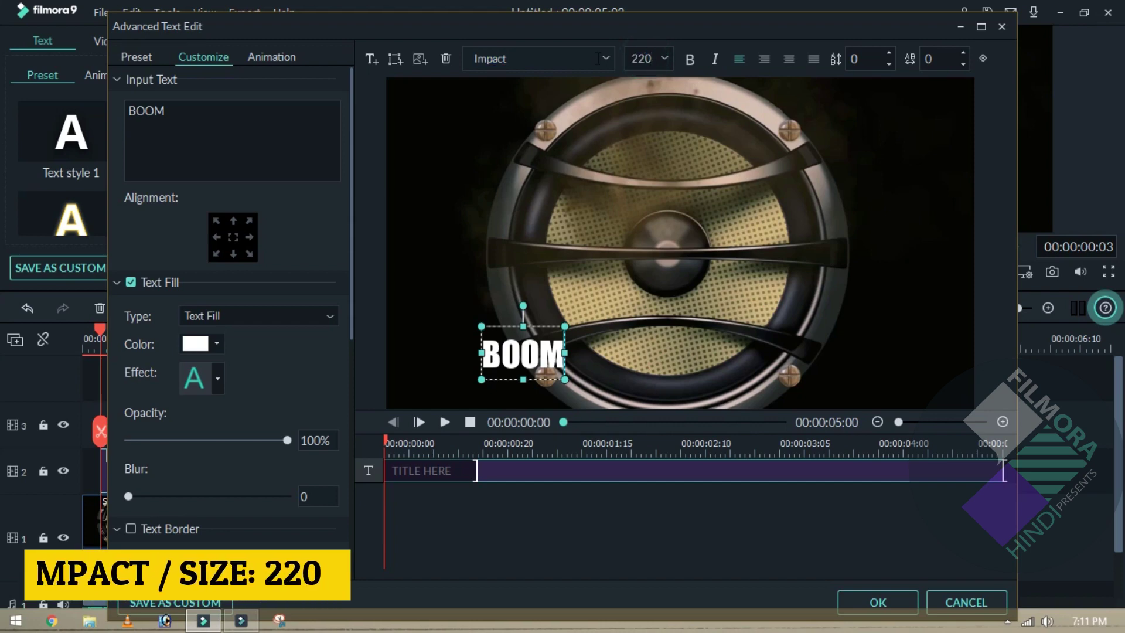
{"action": "key", "text": "Return"}
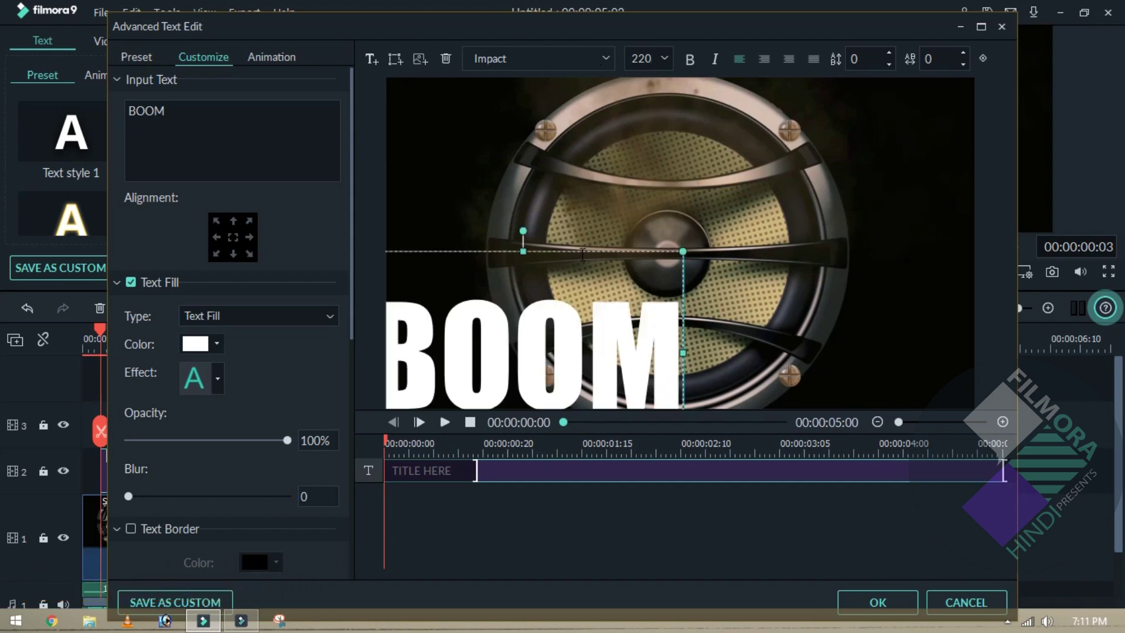
{"action": "left_click_drag", "start_coordinate": [580, 249], "coordinate": [742, 250]}
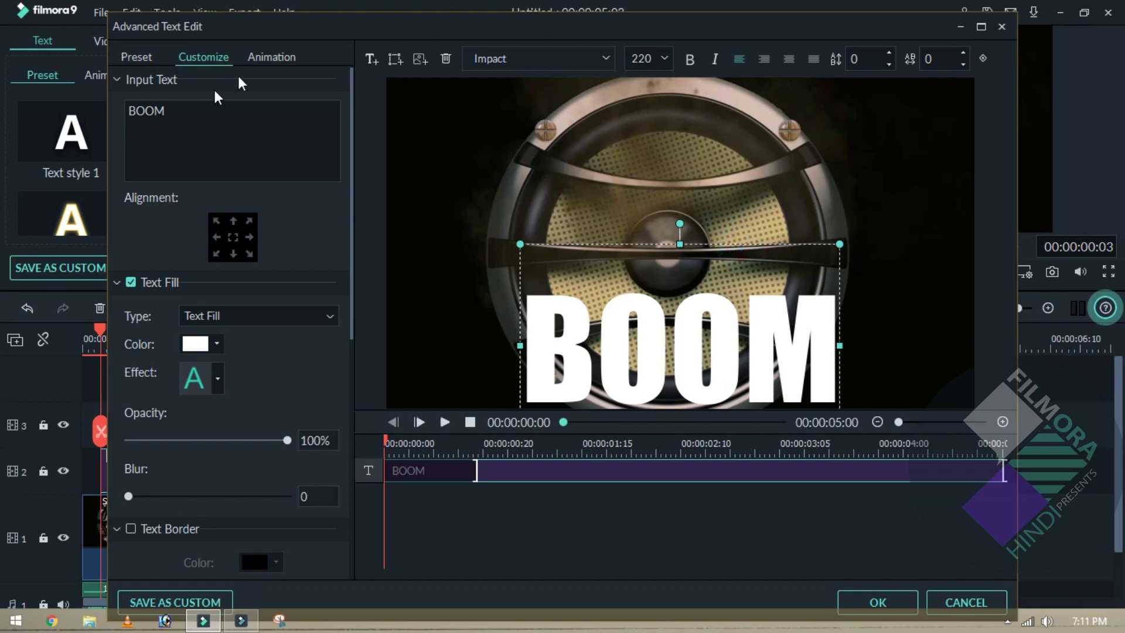
- Apply the Down Up 1 animation to the BOOM text and trim the title clip to end together with the speaker clip
{"action": "left_click", "coordinate": [275, 59]}
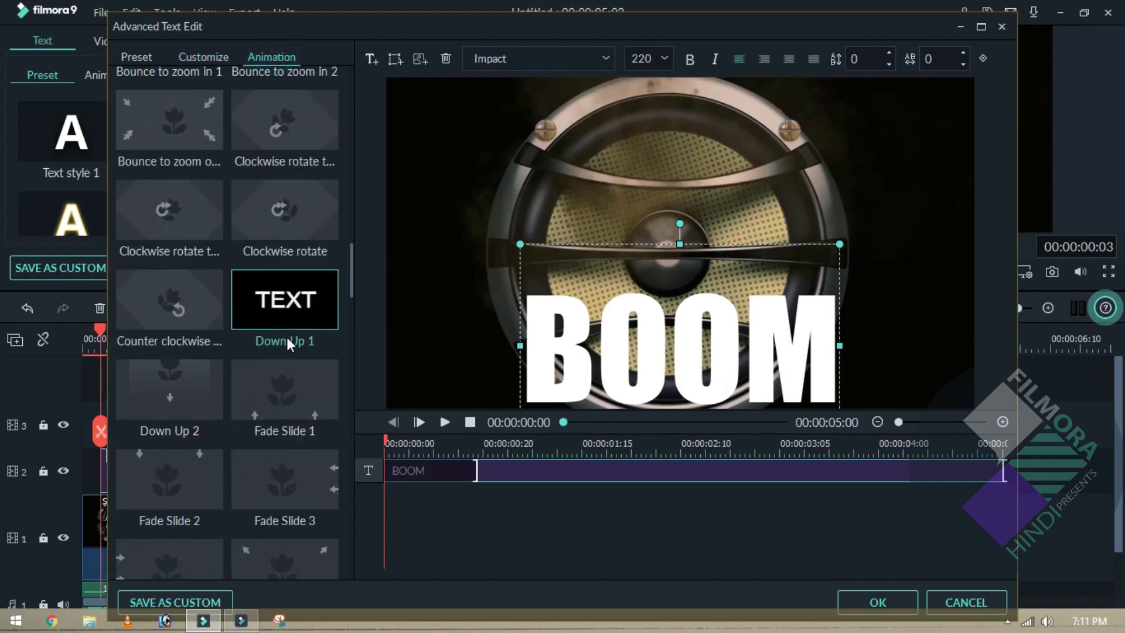
{"action": "double_click", "coordinate": [305, 306]}
{"action": "left_click", "coordinate": [862, 592]}
{"action": "left_click", "coordinate": [574, 269]}
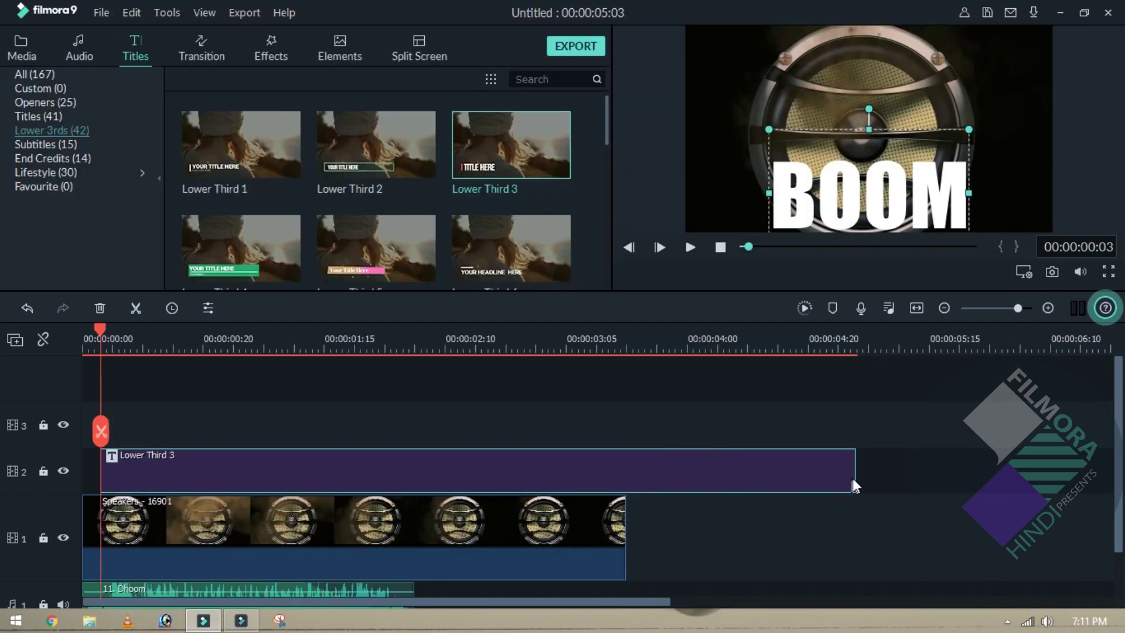
{"action": "left_click_drag", "start_coordinate": [853, 472], "coordinate": [625, 476]}
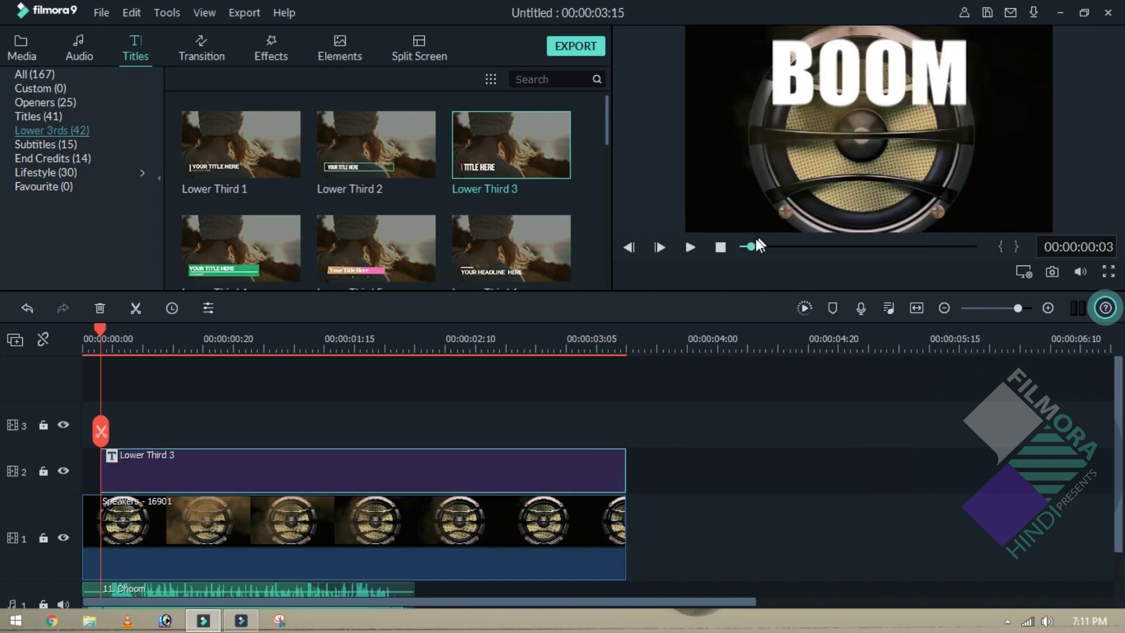
- Play back the timeline from the start to check the BOOM title animation over the speaker clip
{"action": "left_click", "coordinate": [690, 246]}
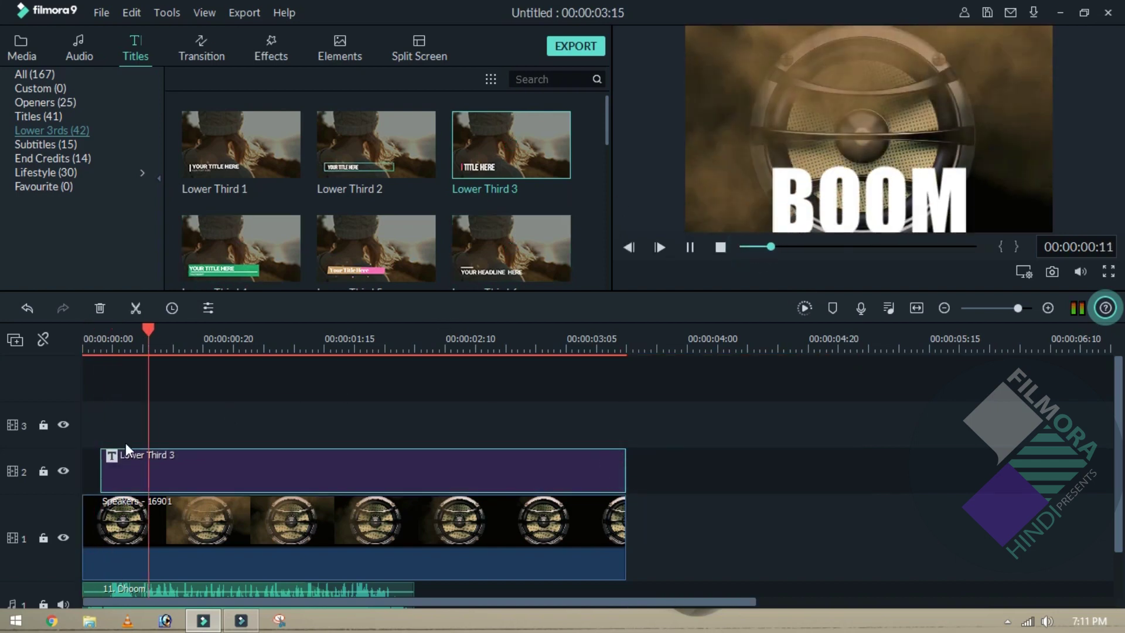
{"action": "key", "text": "space"}
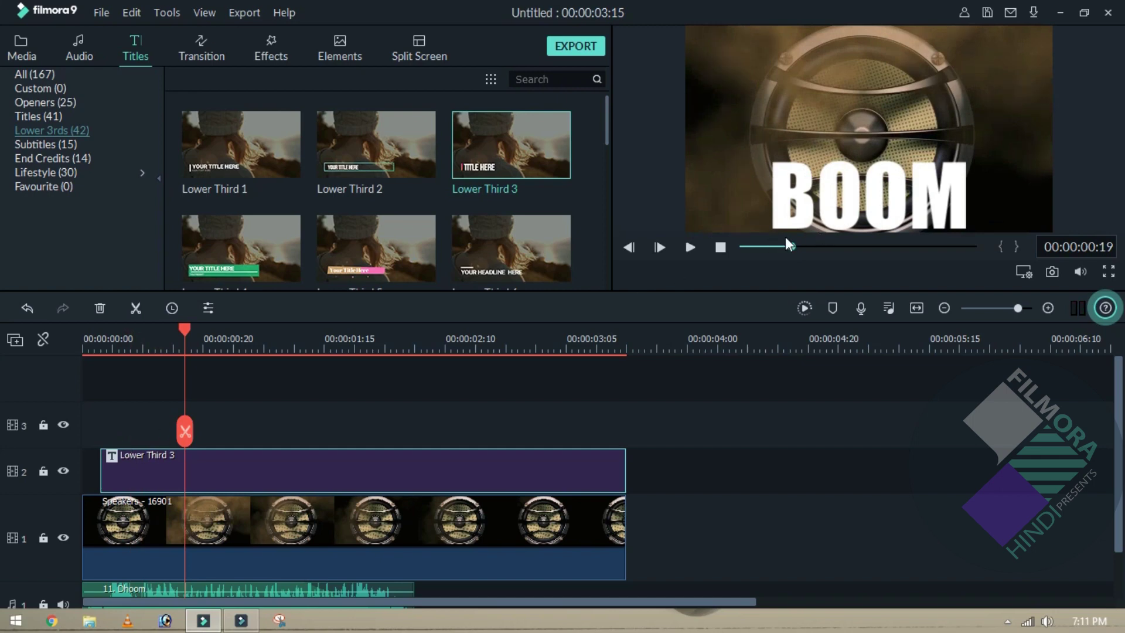
{"action": "left_click", "coordinate": [626, 247]}
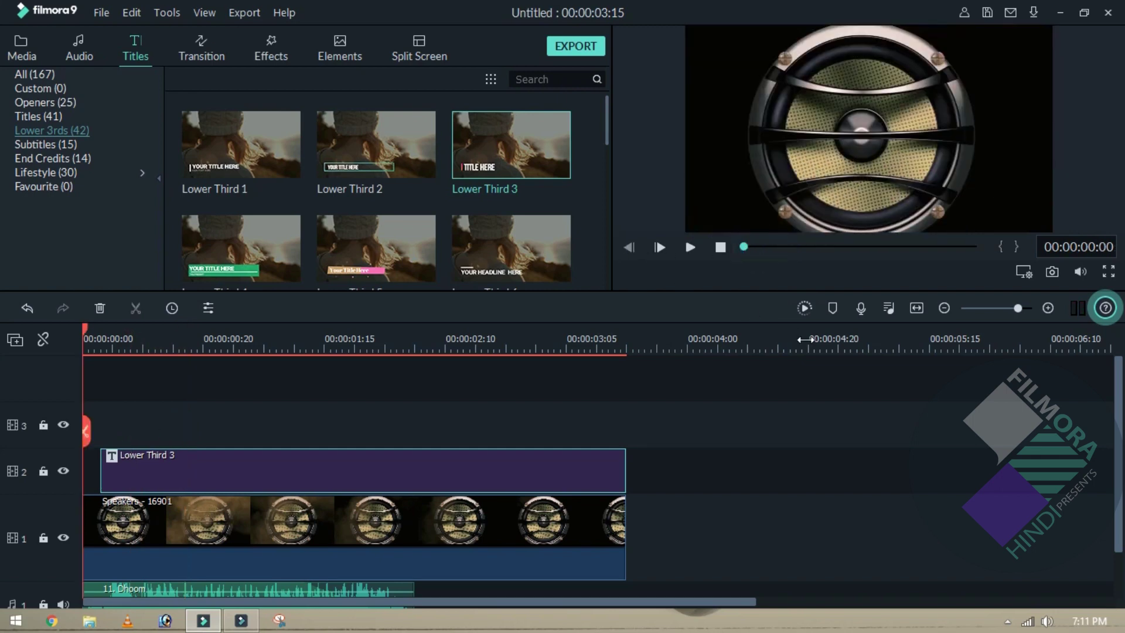
{"action": "key", "text": "space"}
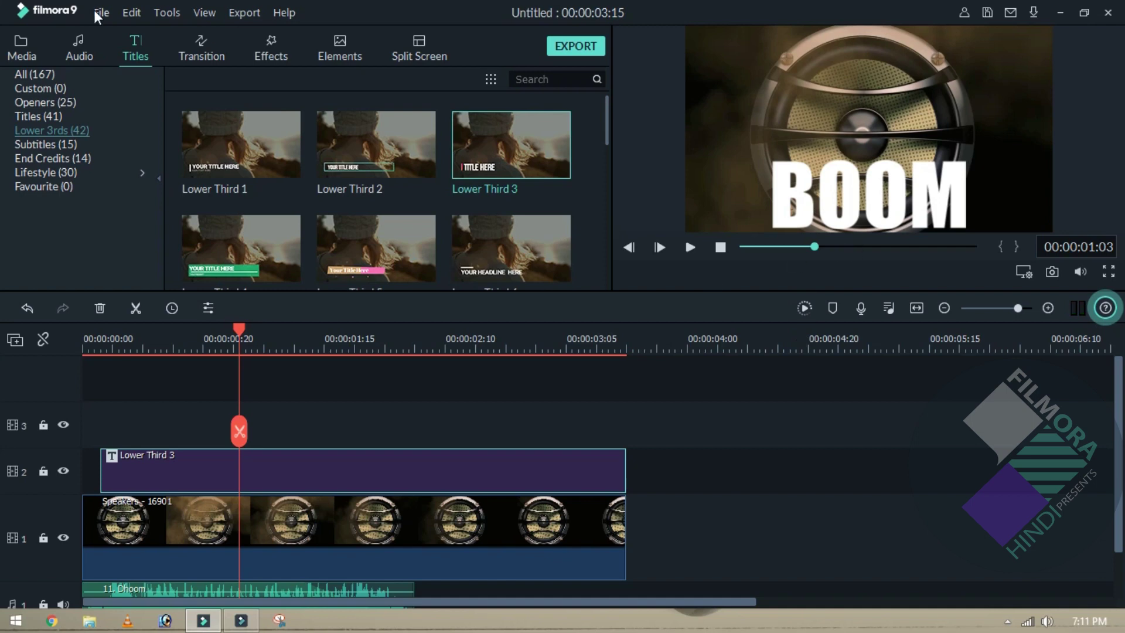
- Add the Chaos 2 shake filter on track 3 at the title's start and shorten it to end at about 00:00:00:18
{"action": "left_click", "coordinate": [275, 51]}
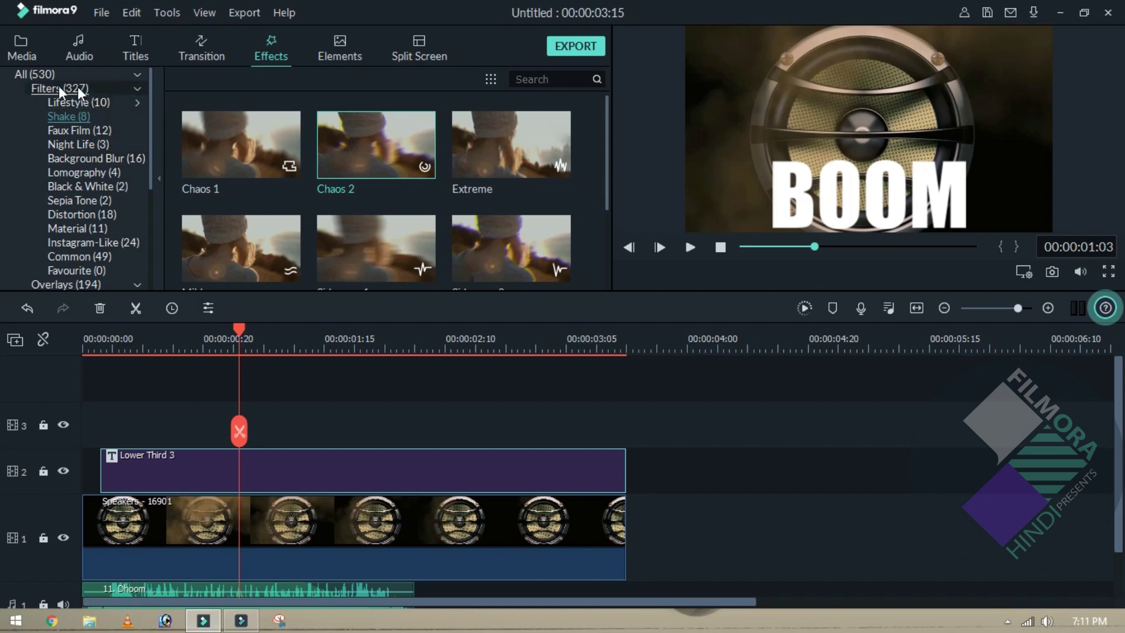
{"action": "mouse_move", "coordinate": [337, 195]}
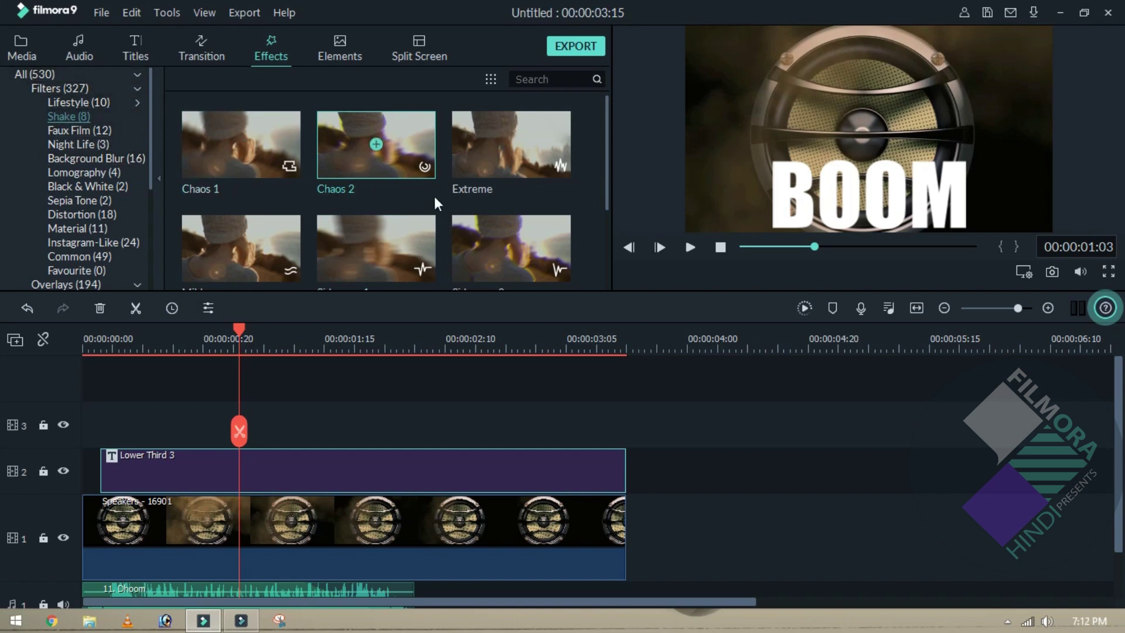
{"action": "left_click", "coordinate": [350, 158]}
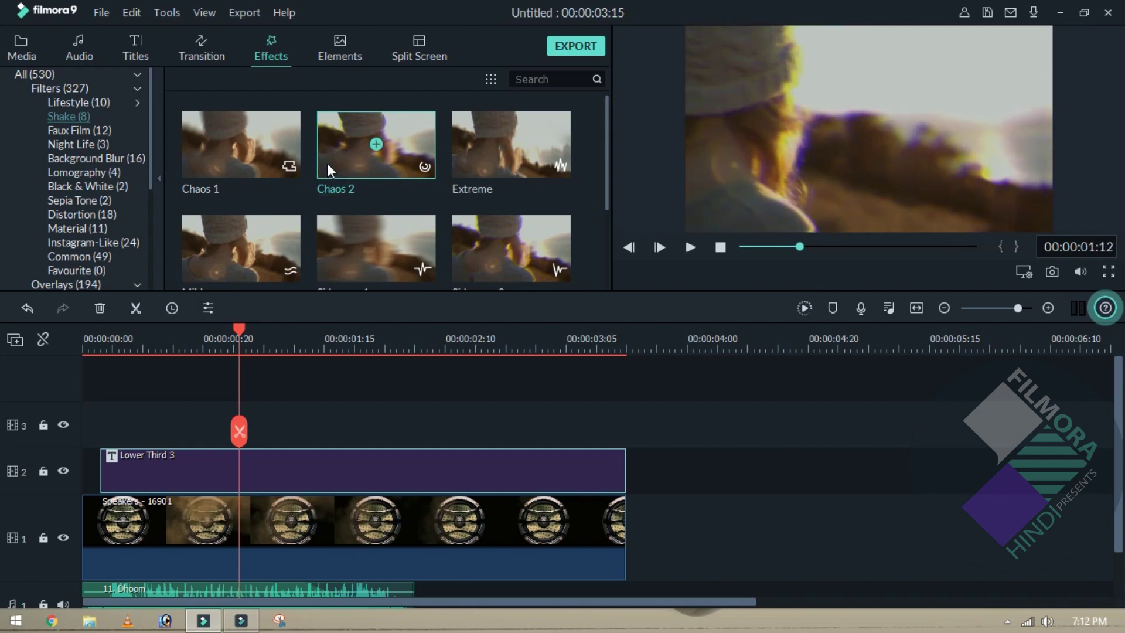
{"action": "left_click_drag", "start_coordinate": [327, 161], "coordinate": [111, 433]}
{"action": "left_click_drag", "start_coordinate": [854, 417], "coordinate": [191, 435]}
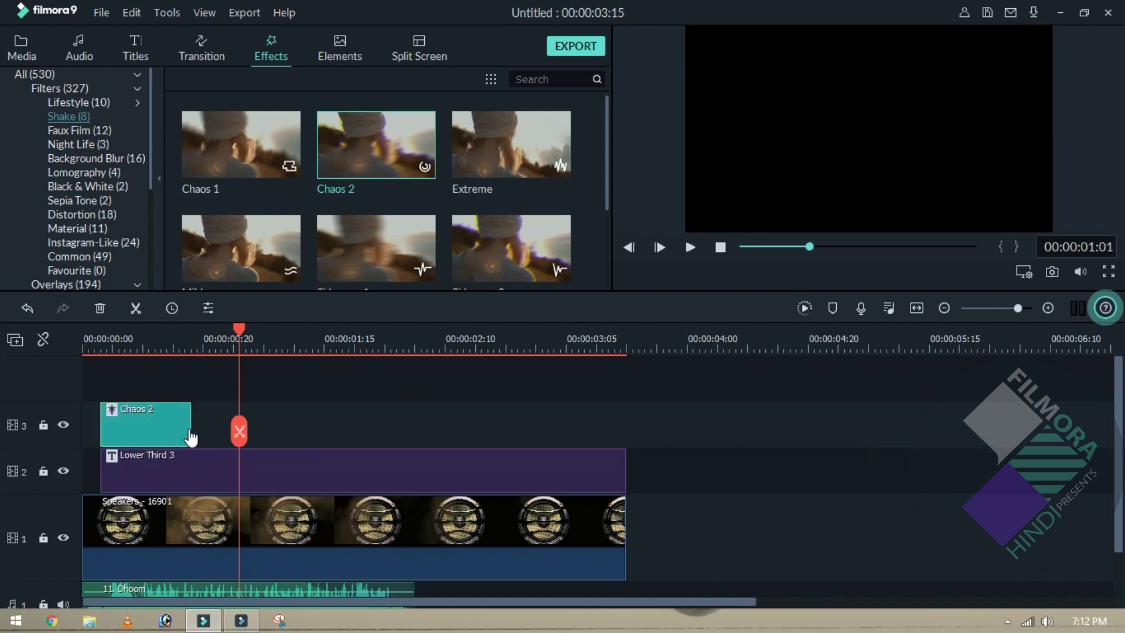
{"action": "left_click_drag", "start_coordinate": [239, 326], "coordinate": [201, 322]}
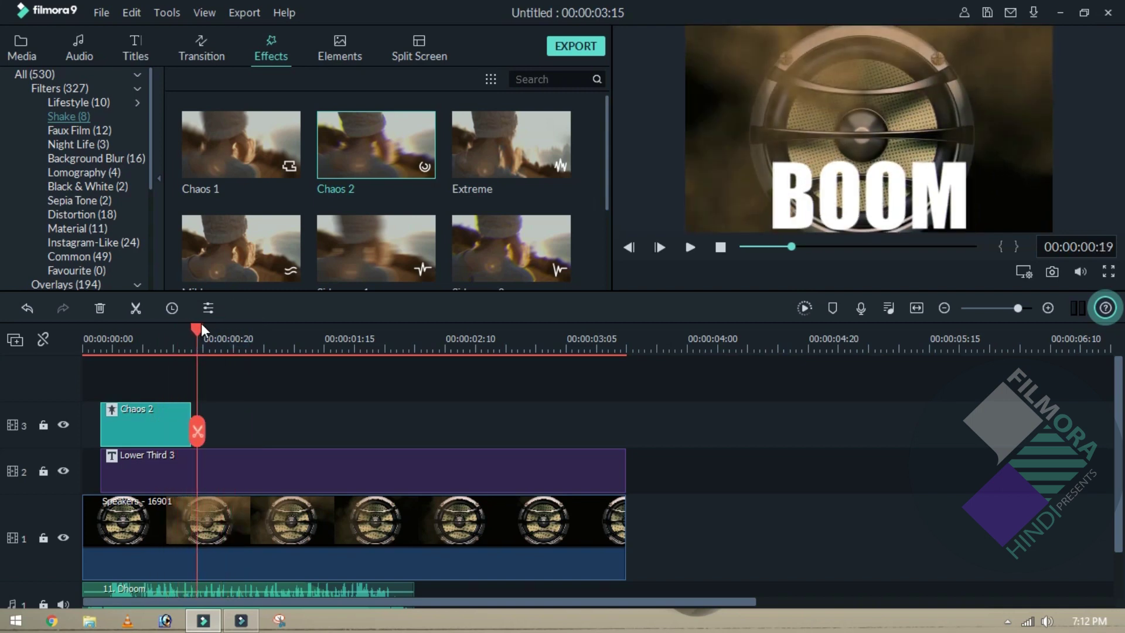
- Set the Chaos 2 effect's Frequency to 51.03, Position X to 0.10, Position Y to 0.19 and Position Z to 11.59, and preview it
{"action": "double_click", "coordinate": [143, 406]}
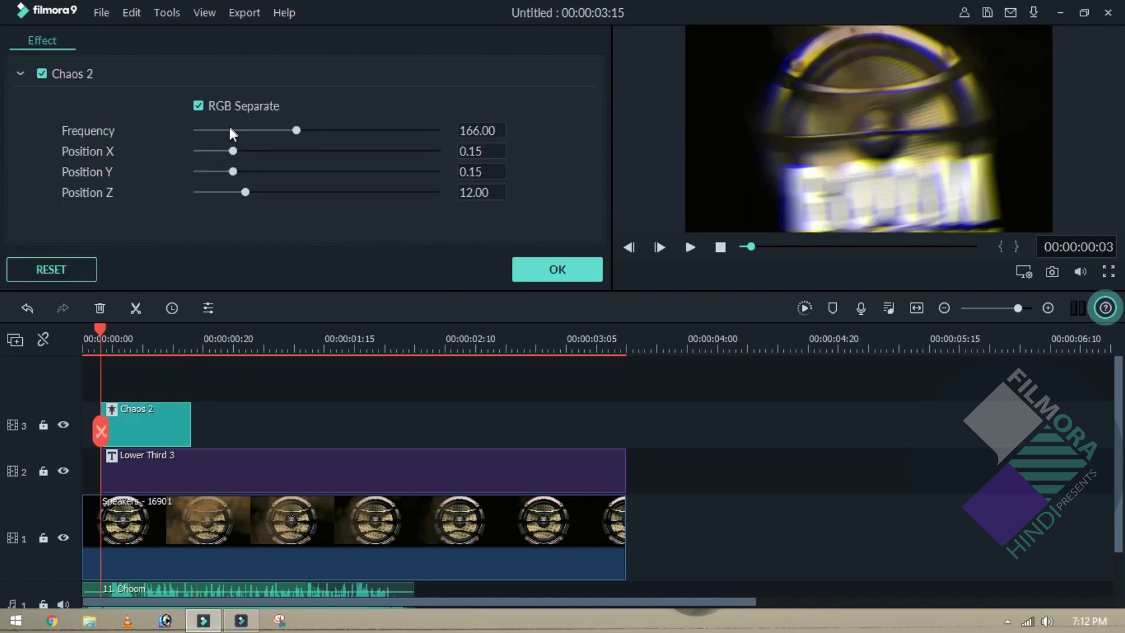
{"action": "mouse_move", "coordinate": [228, 130]}
{"action": "left_mouse_down"}
{"action": "mouse_move", "coordinate": [207, 132]}
{"action": "mouse_move", "coordinate": [229, 132]}
{"action": "left_mouse_up"}
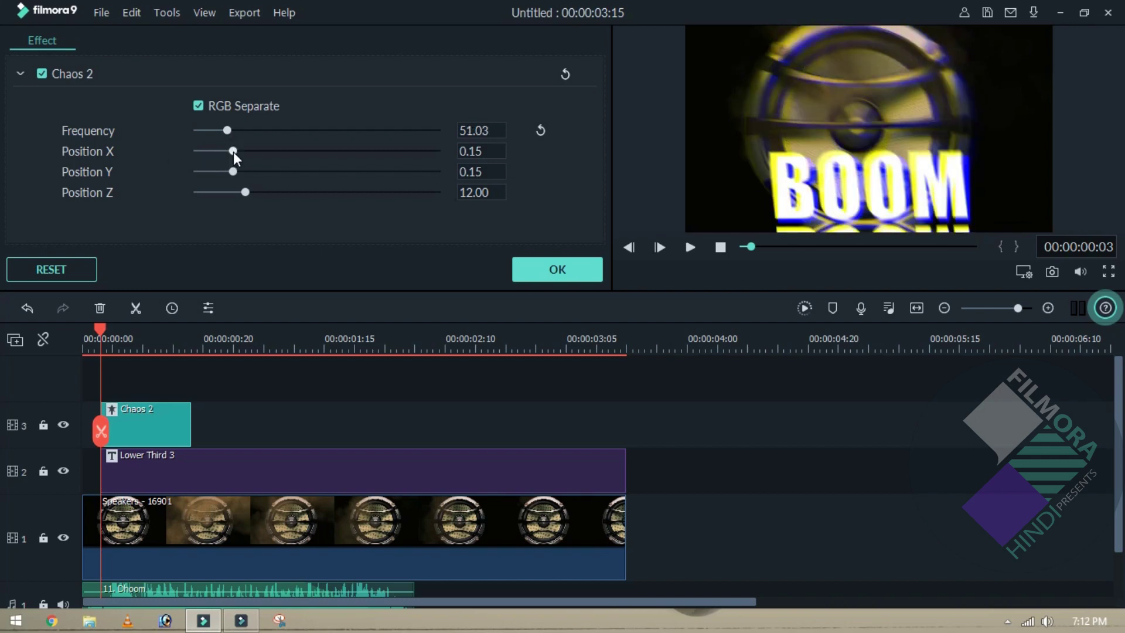
{"action": "left_click_drag", "start_coordinate": [221, 152], "coordinate": [245, 193]}
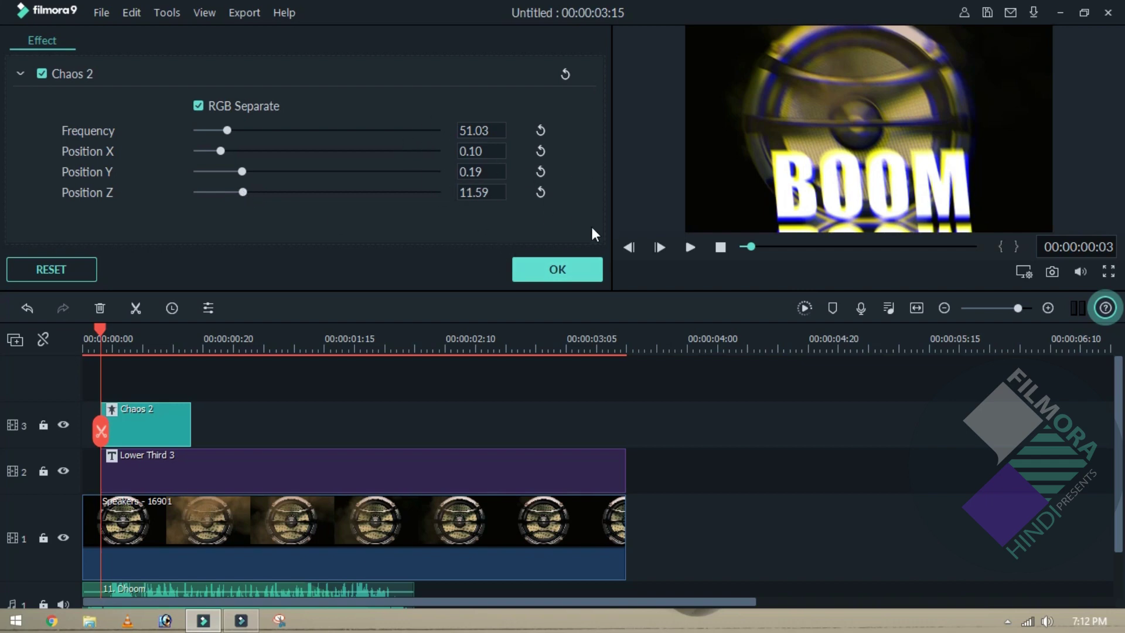
{"action": "left_click", "coordinate": [579, 276]}
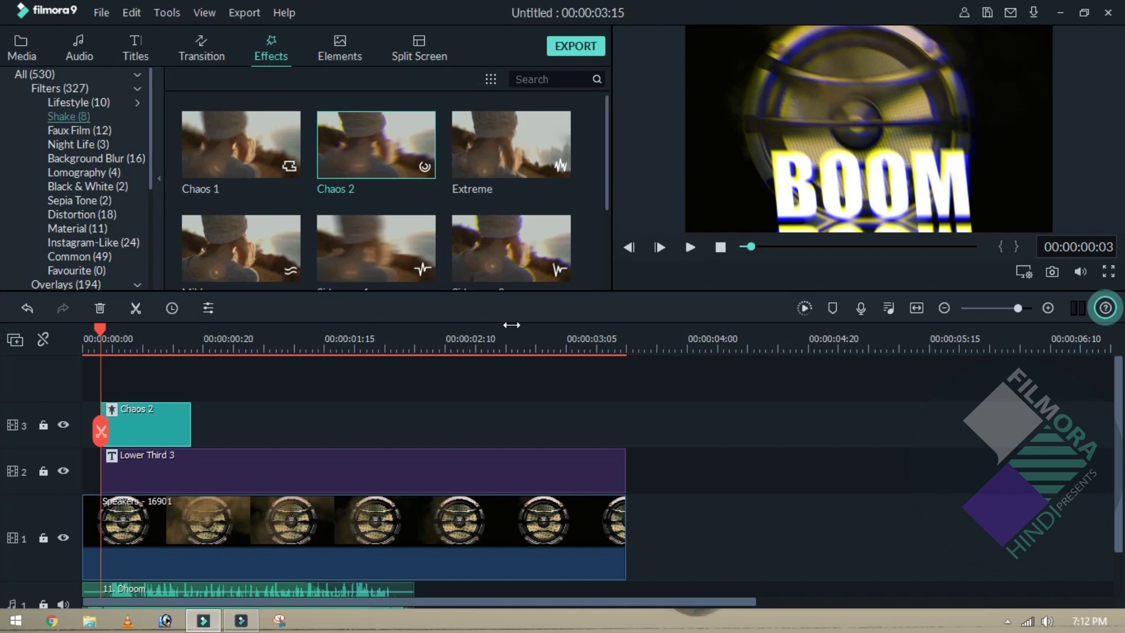
{"action": "key", "text": "space"}
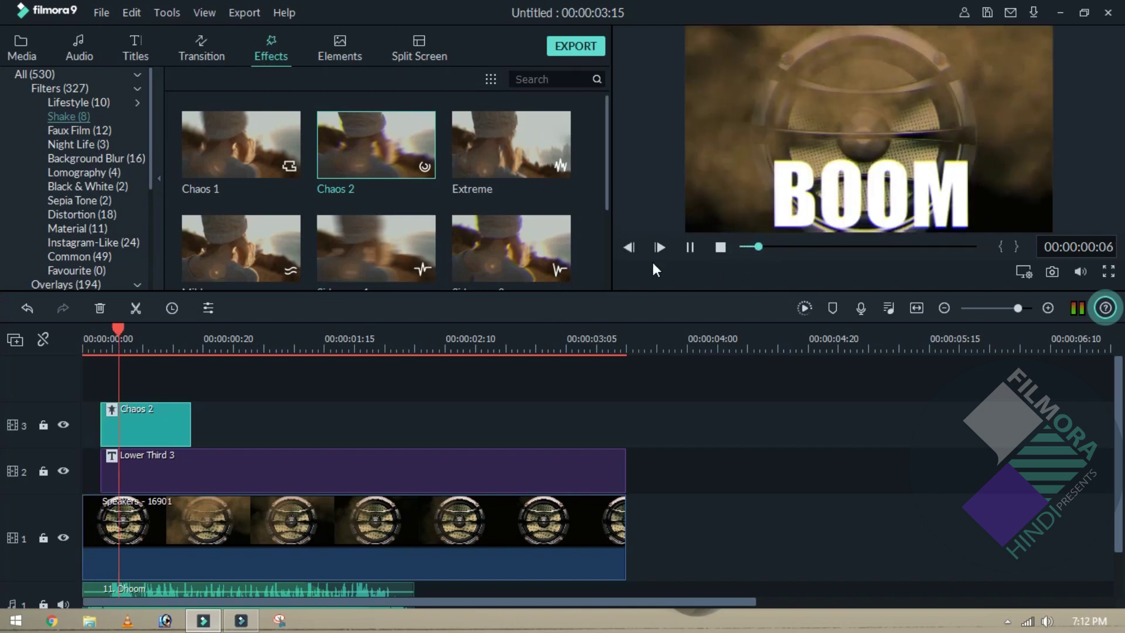
- Play back the shaking BOOM title, inspect the audio track under the speaker clip, and replay the timeline from the start
{"action": "key", "text": "space"}
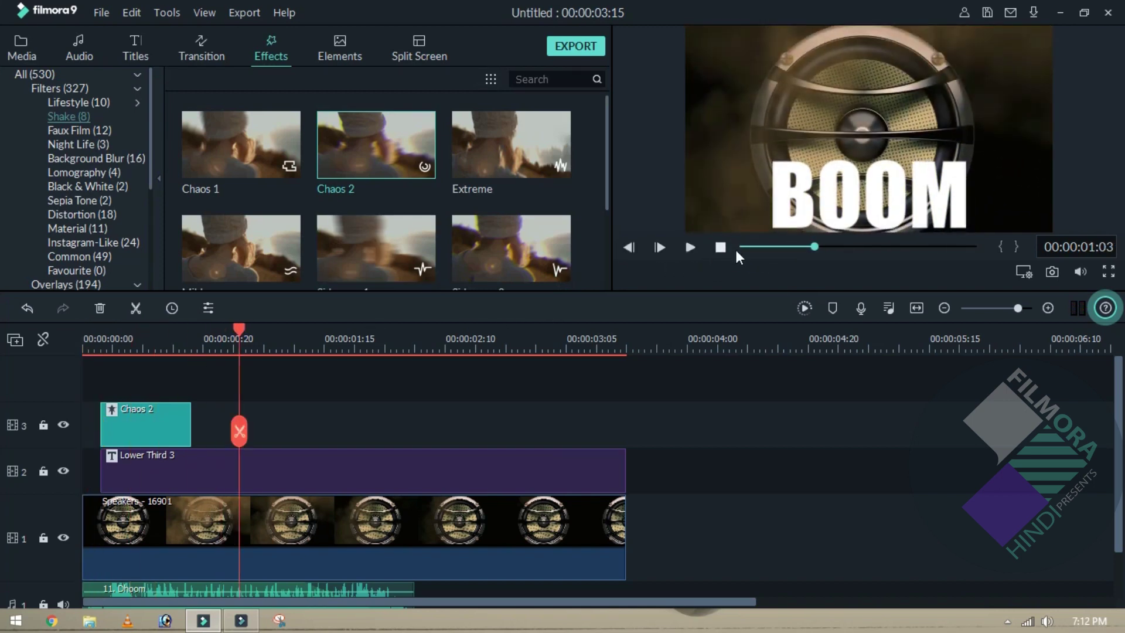
{"action": "key", "text": "space"}
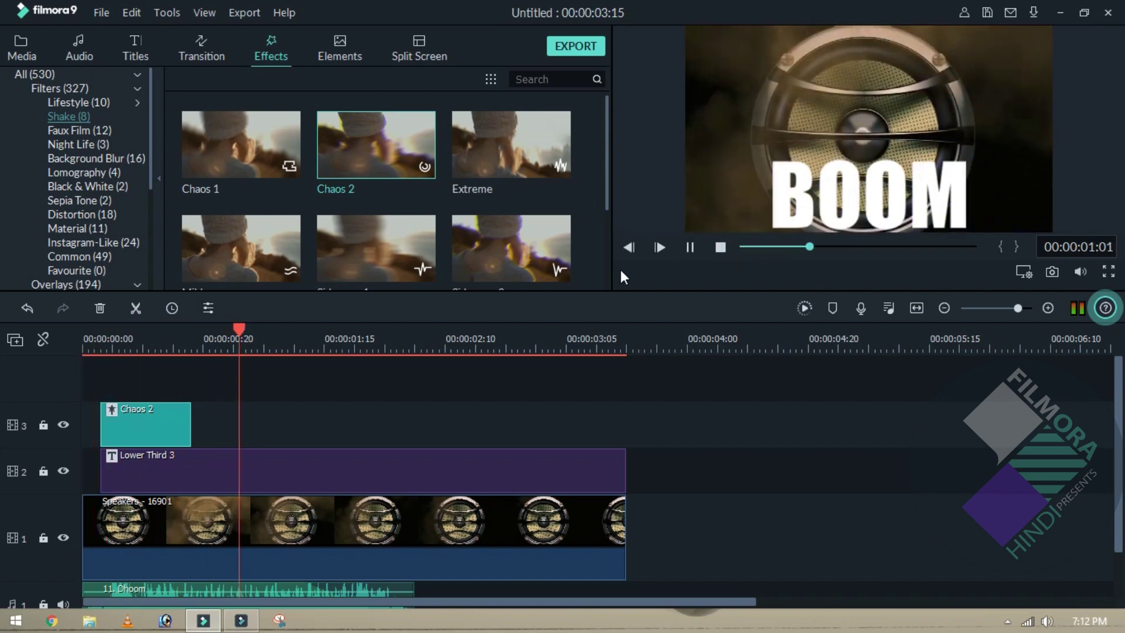
{"action": "key", "text": "space"}
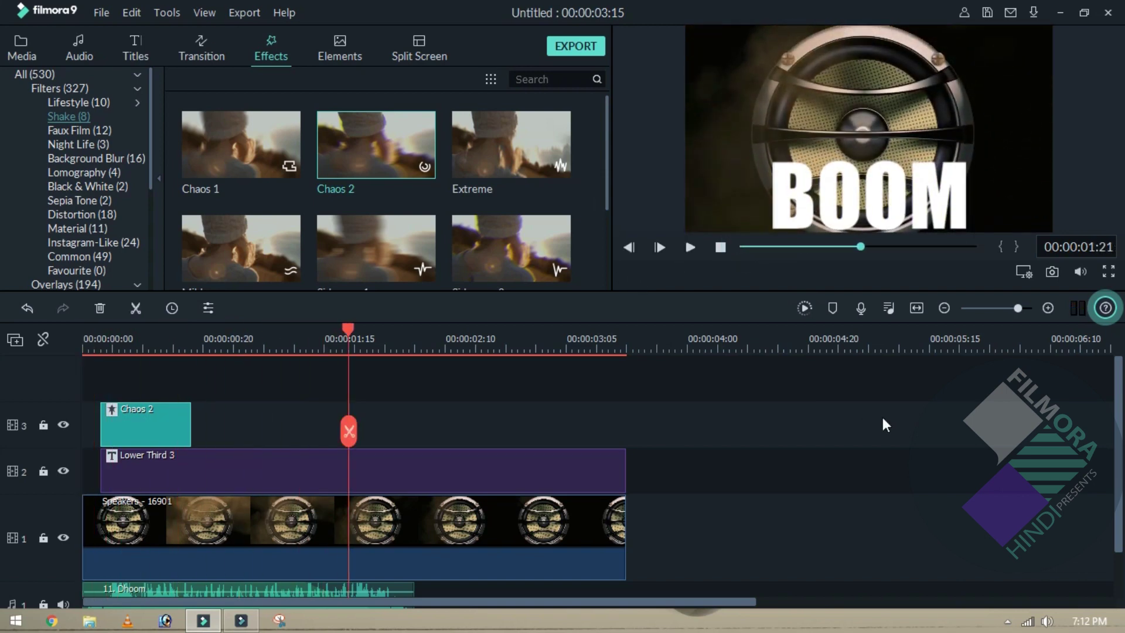
{"action": "left_click_drag", "start_coordinate": [1119, 410], "coordinate": [1119, 454]}
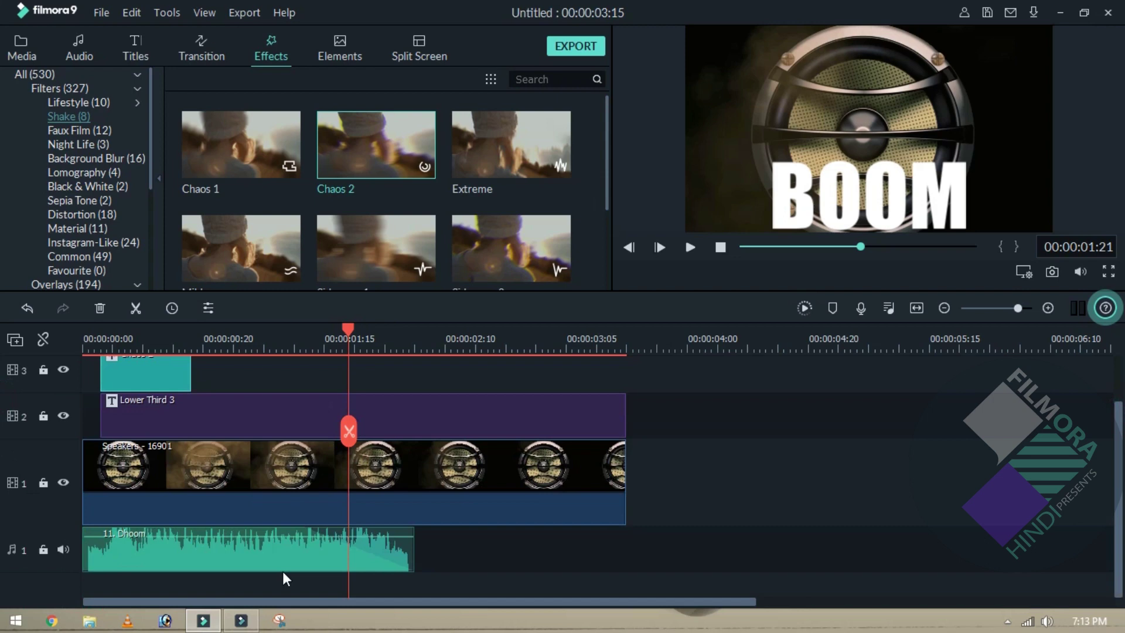
{"action": "left_click", "coordinate": [169, 572]}
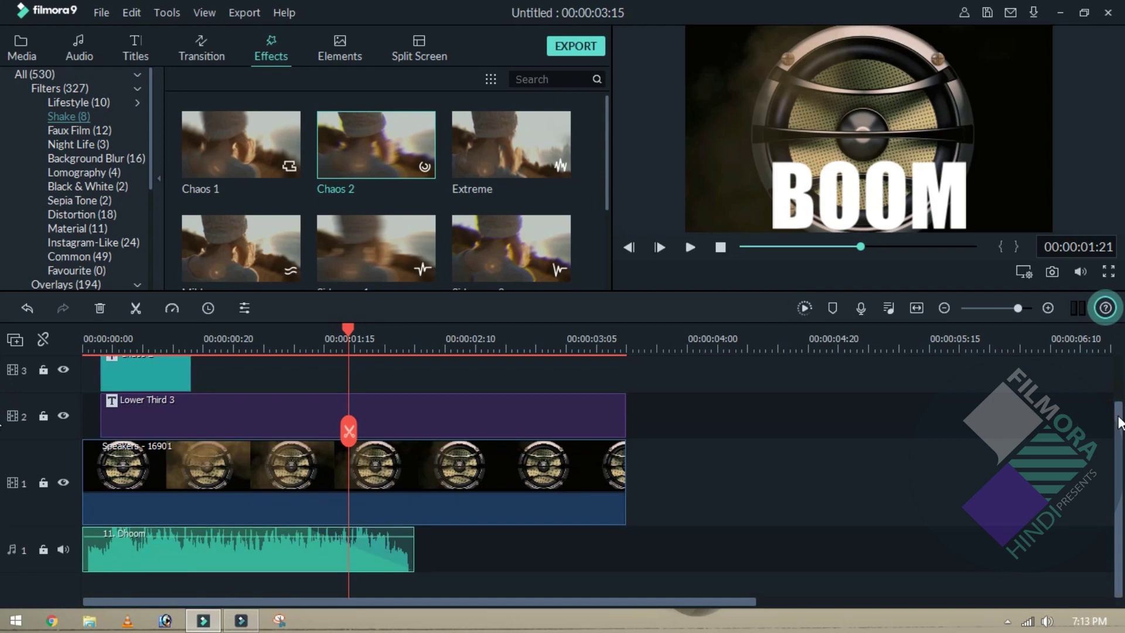
{"action": "scroll", "coordinate": [1119, 422], "scroll_direction": "up", "scroll_amount": 2}
{"action": "key", "text": "Home"}
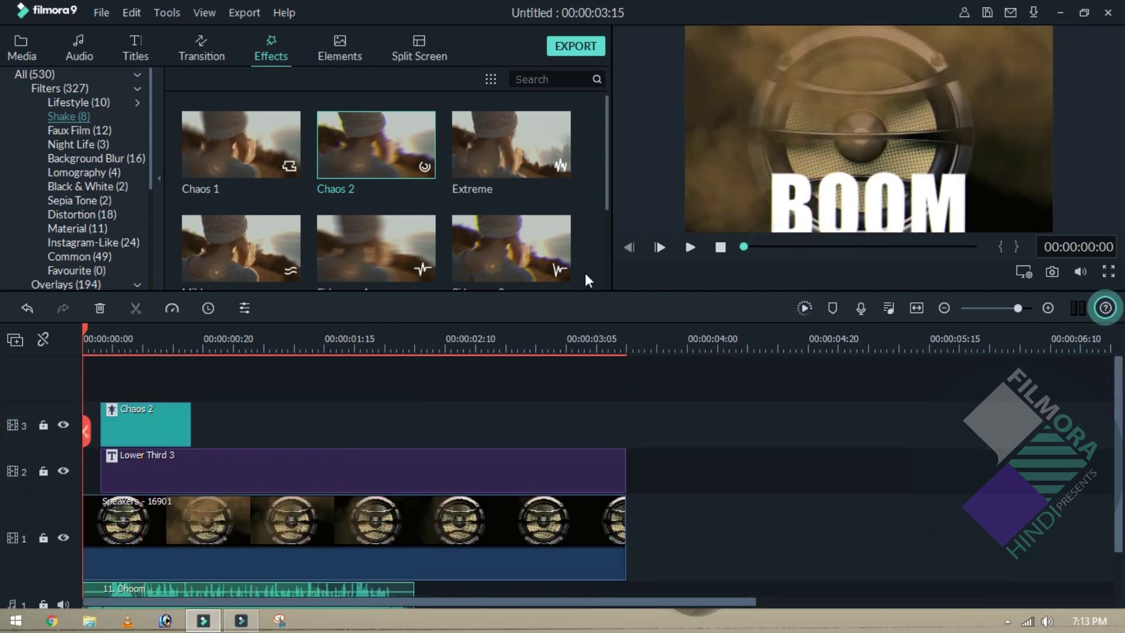
{"action": "key", "text": "space"}
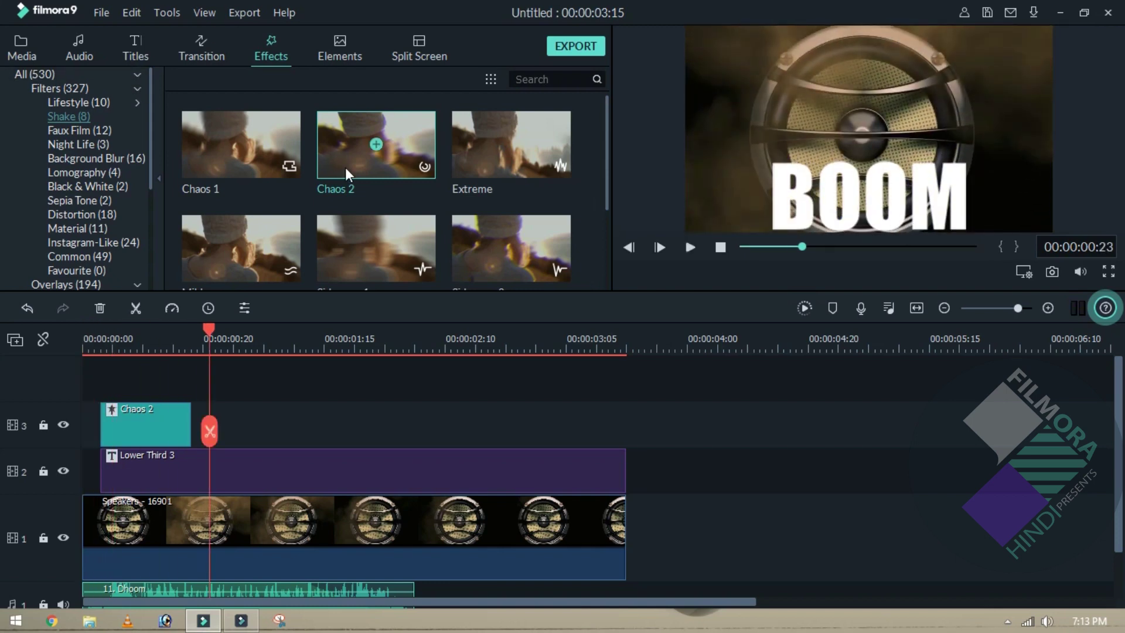
- Copy the Chaos 2 effect clip and paste the copy on track 3 at 00:00:03:05
{"action": "left_click_drag", "start_coordinate": [345, 167], "coordinate": [366, 221]}
{"action": "right_click", "coordinate": [149, 408]}
{"action": "left_click", "coordinate": [182, 460]}
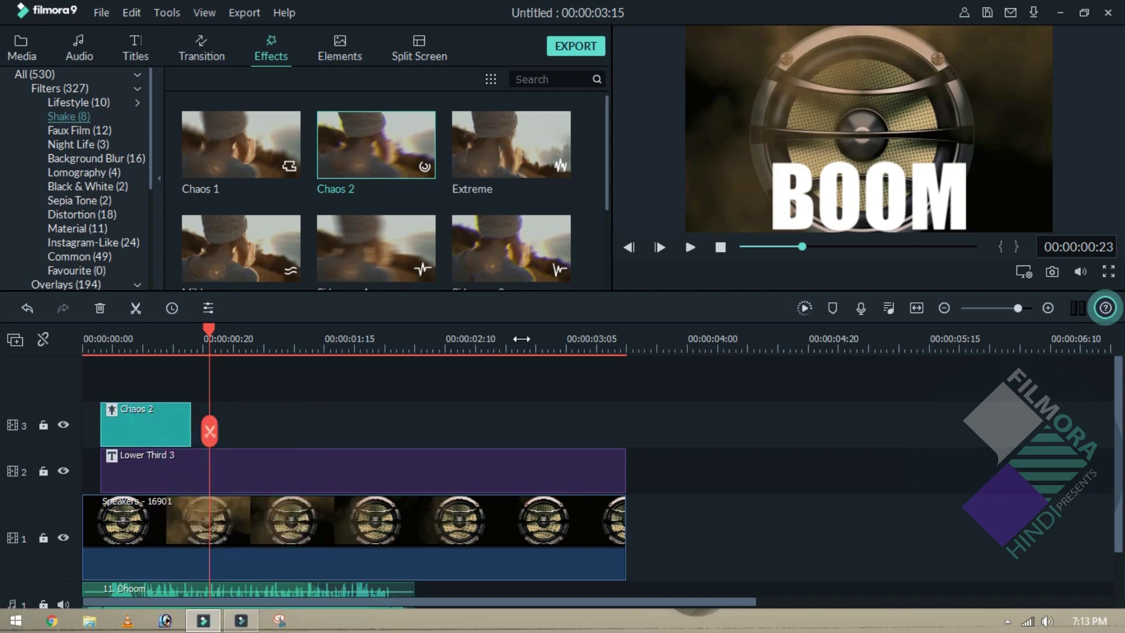
{"action": "left_click", "coordinate": [565, 339]}
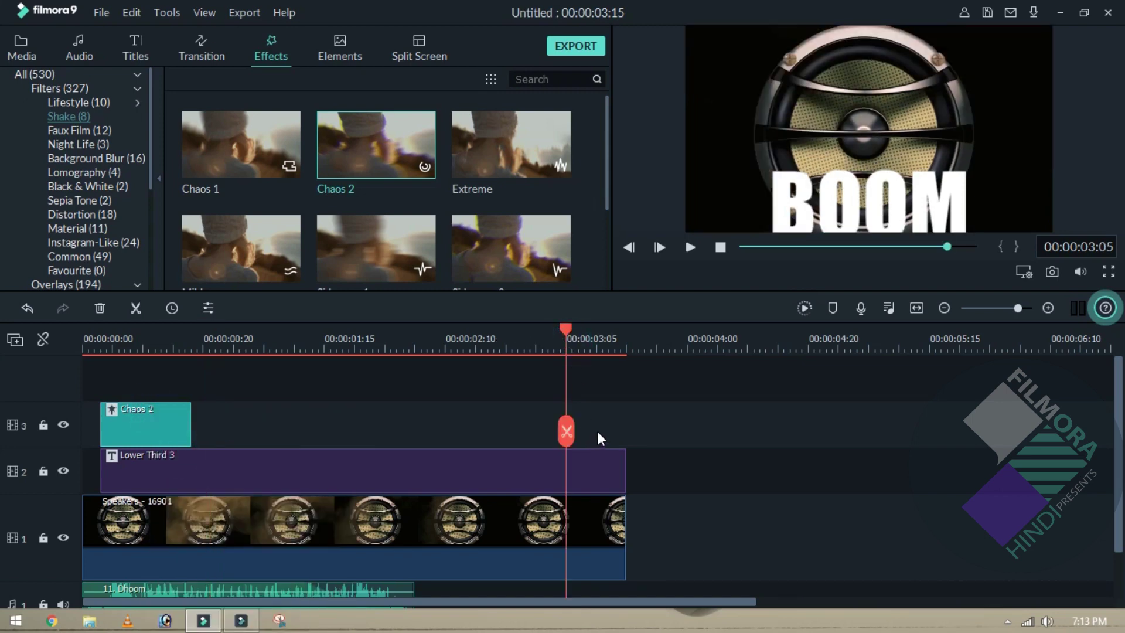
{"action": "key", "text": "ctrl+v"}
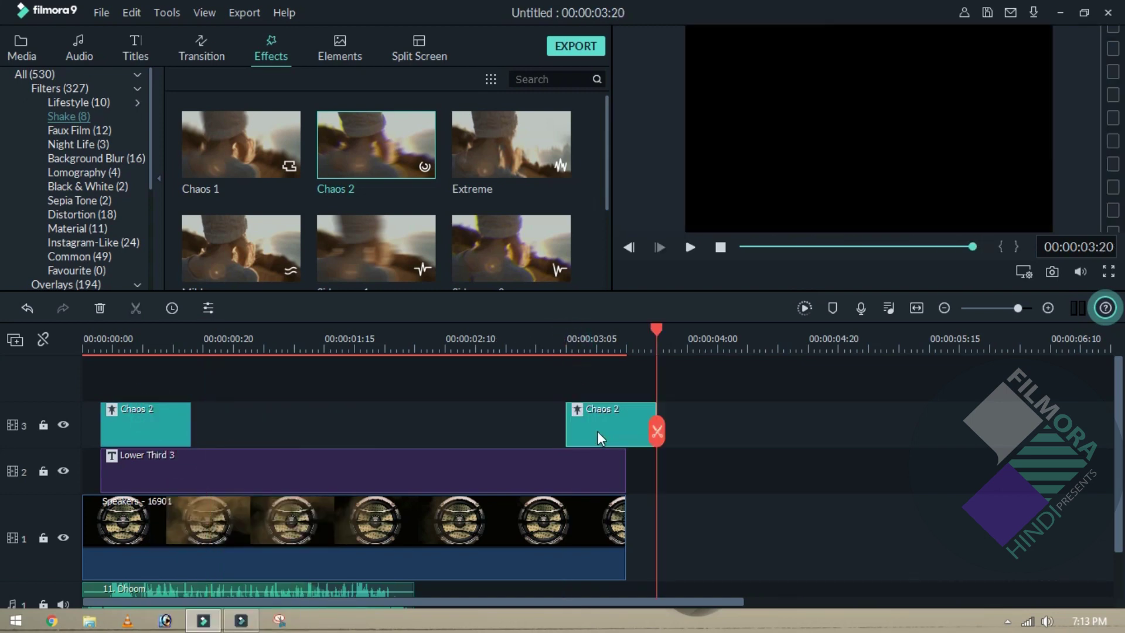
- Trim the pasted Chaos 2 clip to start at 00:00:03:06 and end together with the title and speaker clips
{"action": "left_click", "coordinate": [570, 342]}
{"action": "mouse_move", "coordinate": [564, 326]}
{"action": "left_mouse_down"}
{"action": "mouse_move", "coordinate": [622, 336]}
{"action": "mouse_move", "coordinate": [577, 340]}
{"action": "left_mouse_up"}
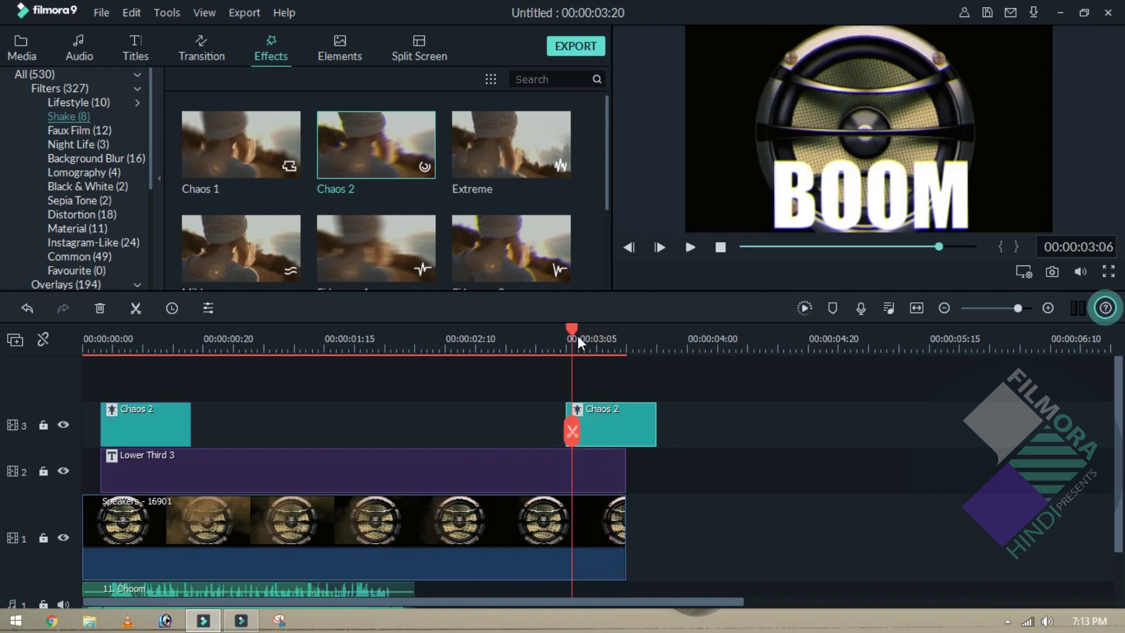
{"action": "mouse_move", "coordinate": [613, 423]}
{"action": "left_mouse_down"}
{"action": "mouse_move", "coordinate": [664, 421]}
{"action": "mouse_move", "coordinate": [625, 422]}
{"action": "left_mouse_up"}
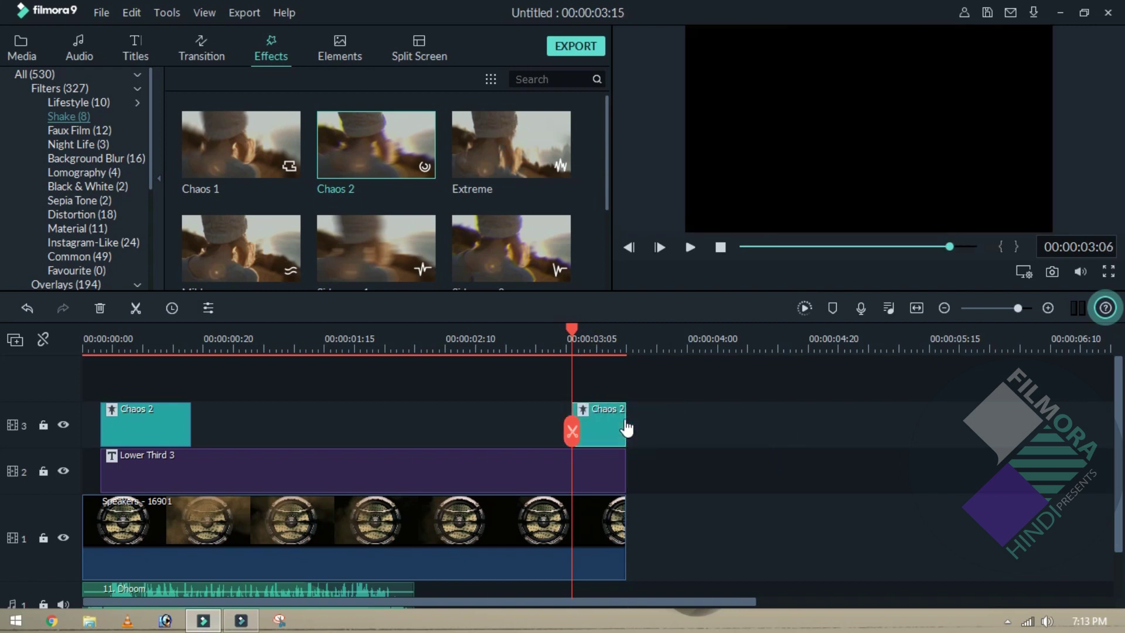
- Play back the timeline repeatedly to check the BOOM title with the Chaos 2 shake at its start and end
{"action": "left_click", "coordinate": [761, 247]}
{"action": "key", "text": "space"}
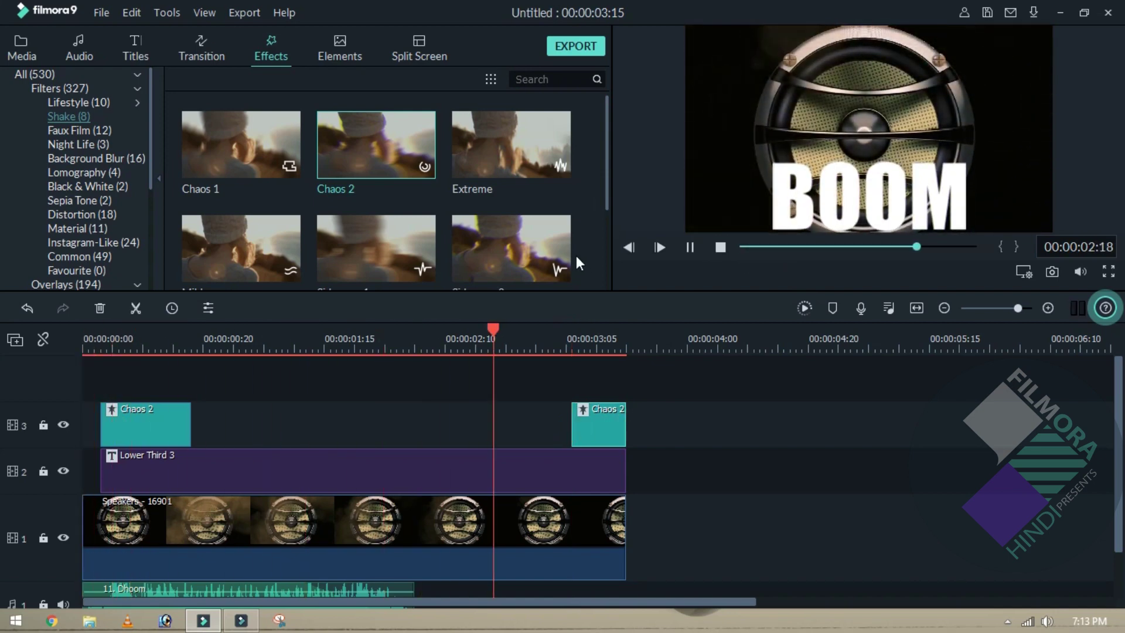
{"action": "key", "text": "space"}
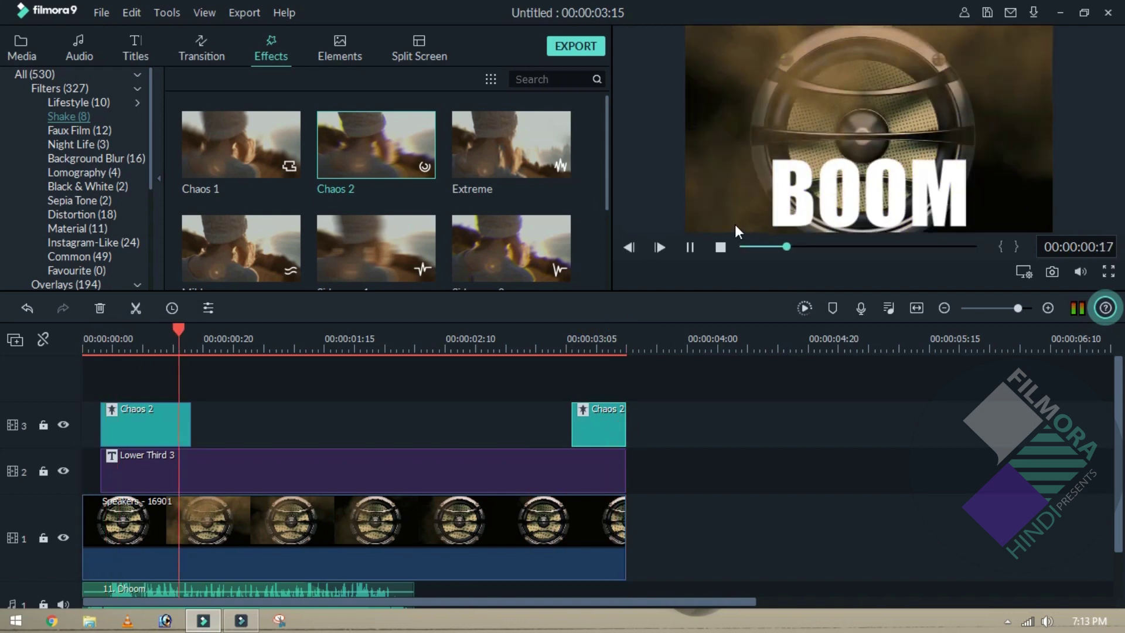
{"action": "key", "text": "space"}
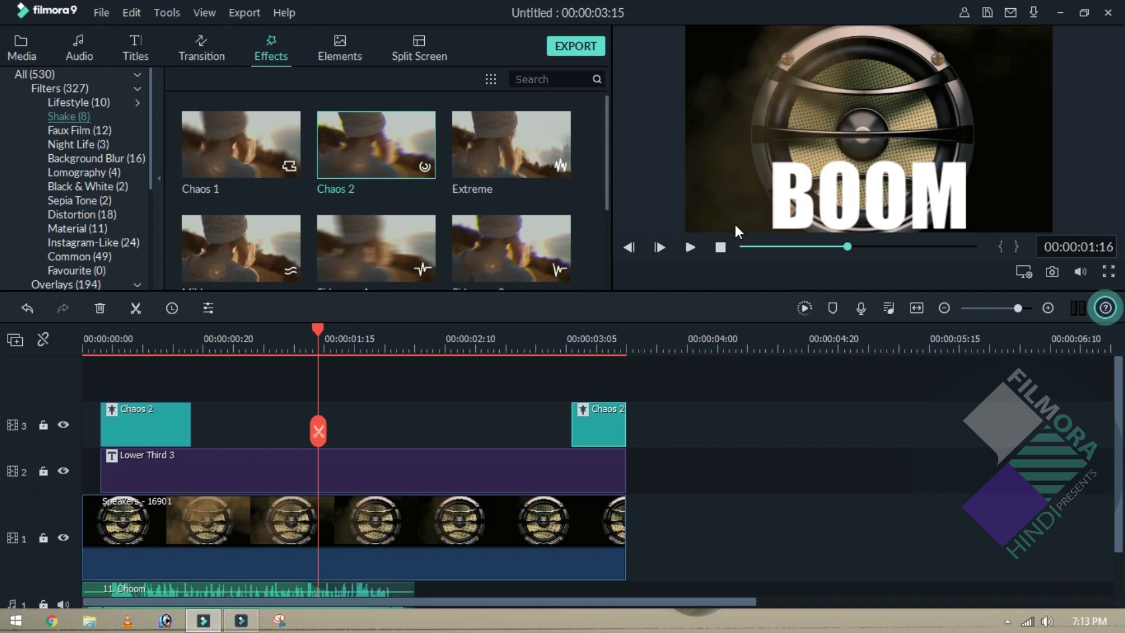
{"action": "left_click", "coordinate": [757, 247]}
{"action": "key", "text": "space"}
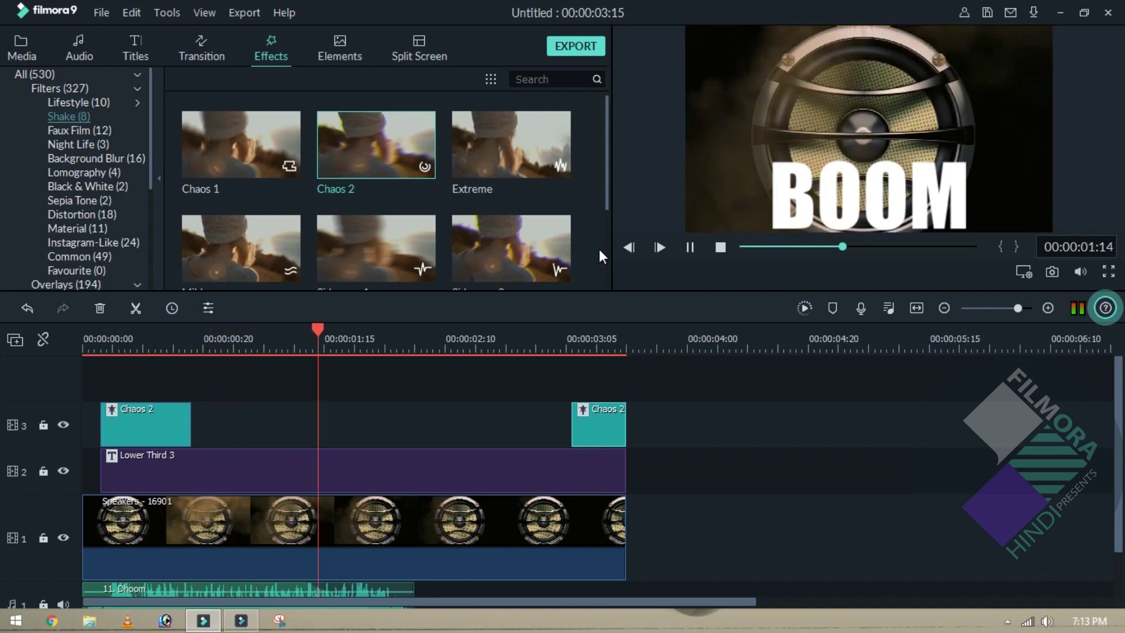
{"action": "key", "text": "space"}
{"action": "key", "text": "space"}
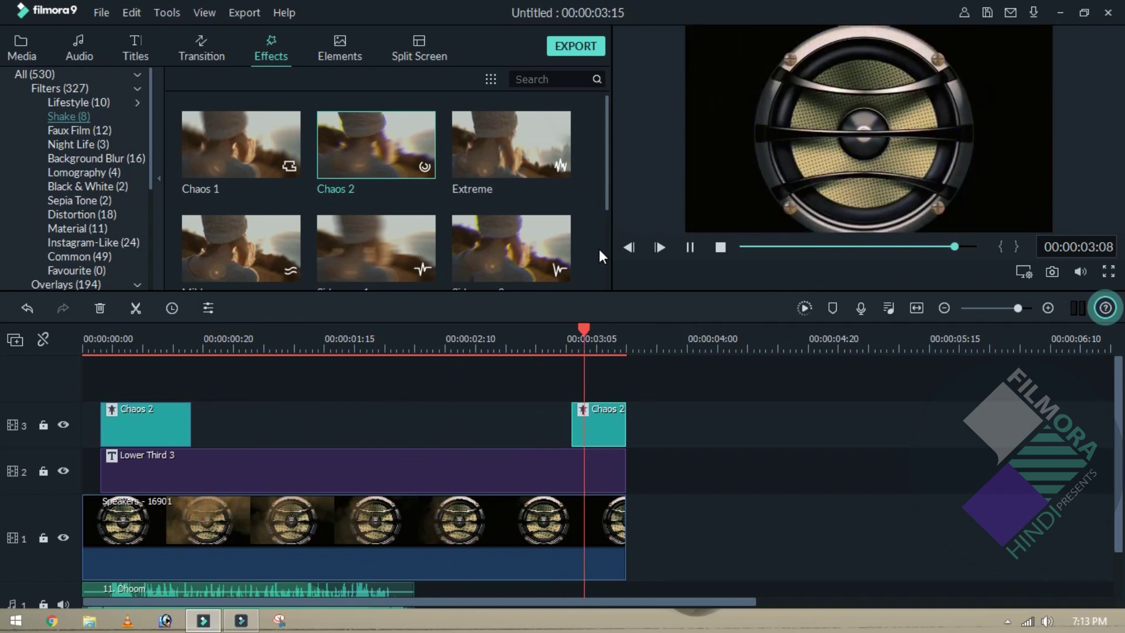
{"action": "key", "text": "space"}
{"action": "key", "text": "space"}
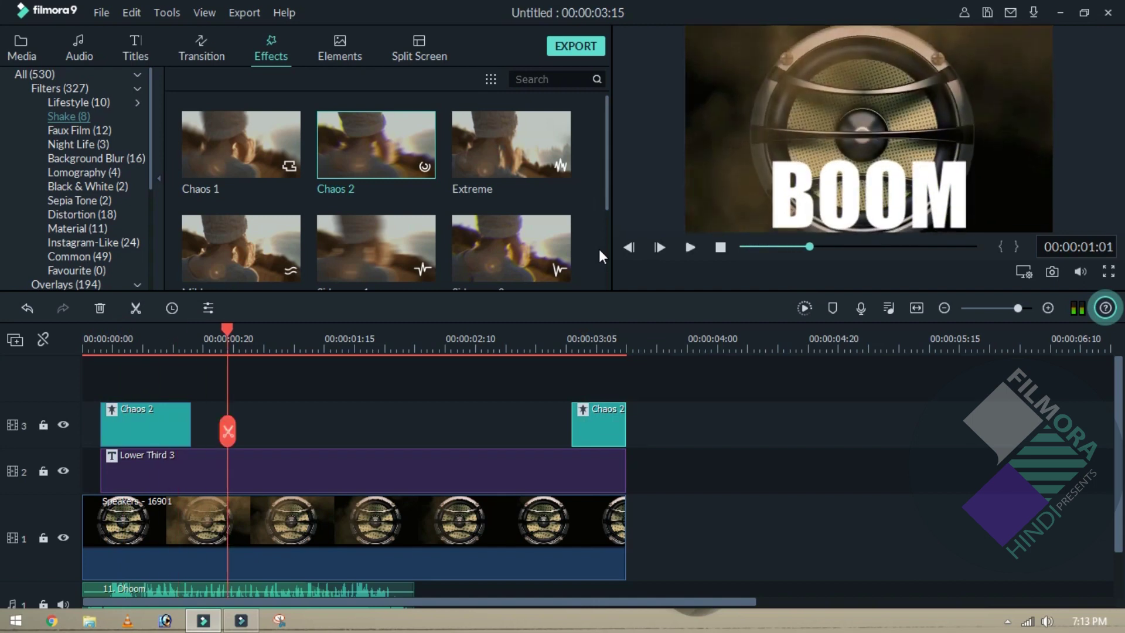